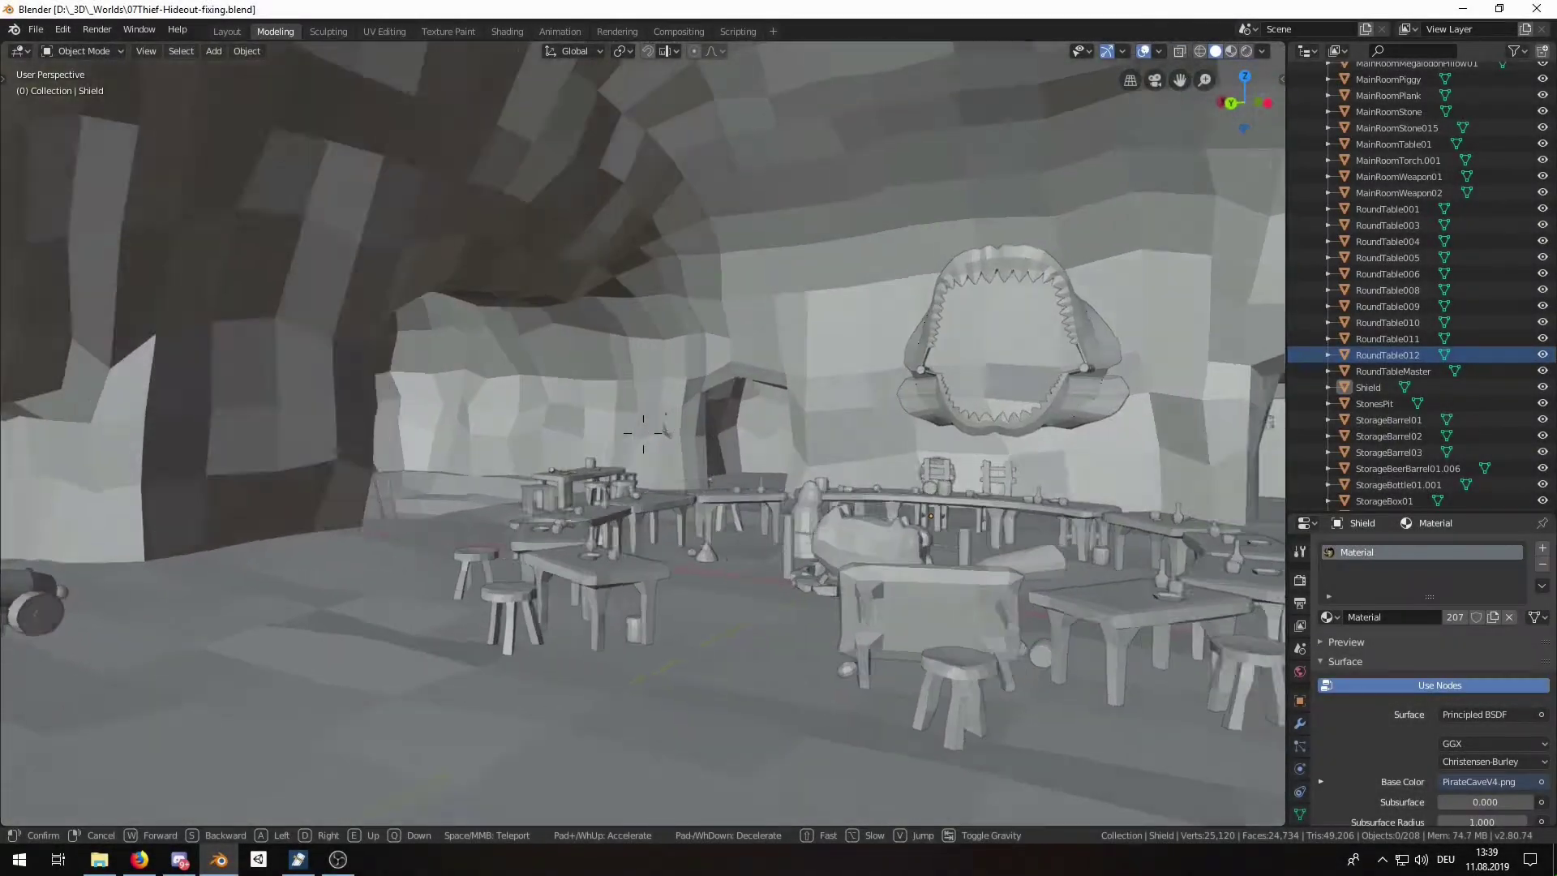
- Walk toward the shark-jaw shield, then back up and rise to an overview of the whole cave
key("w")
key("s")
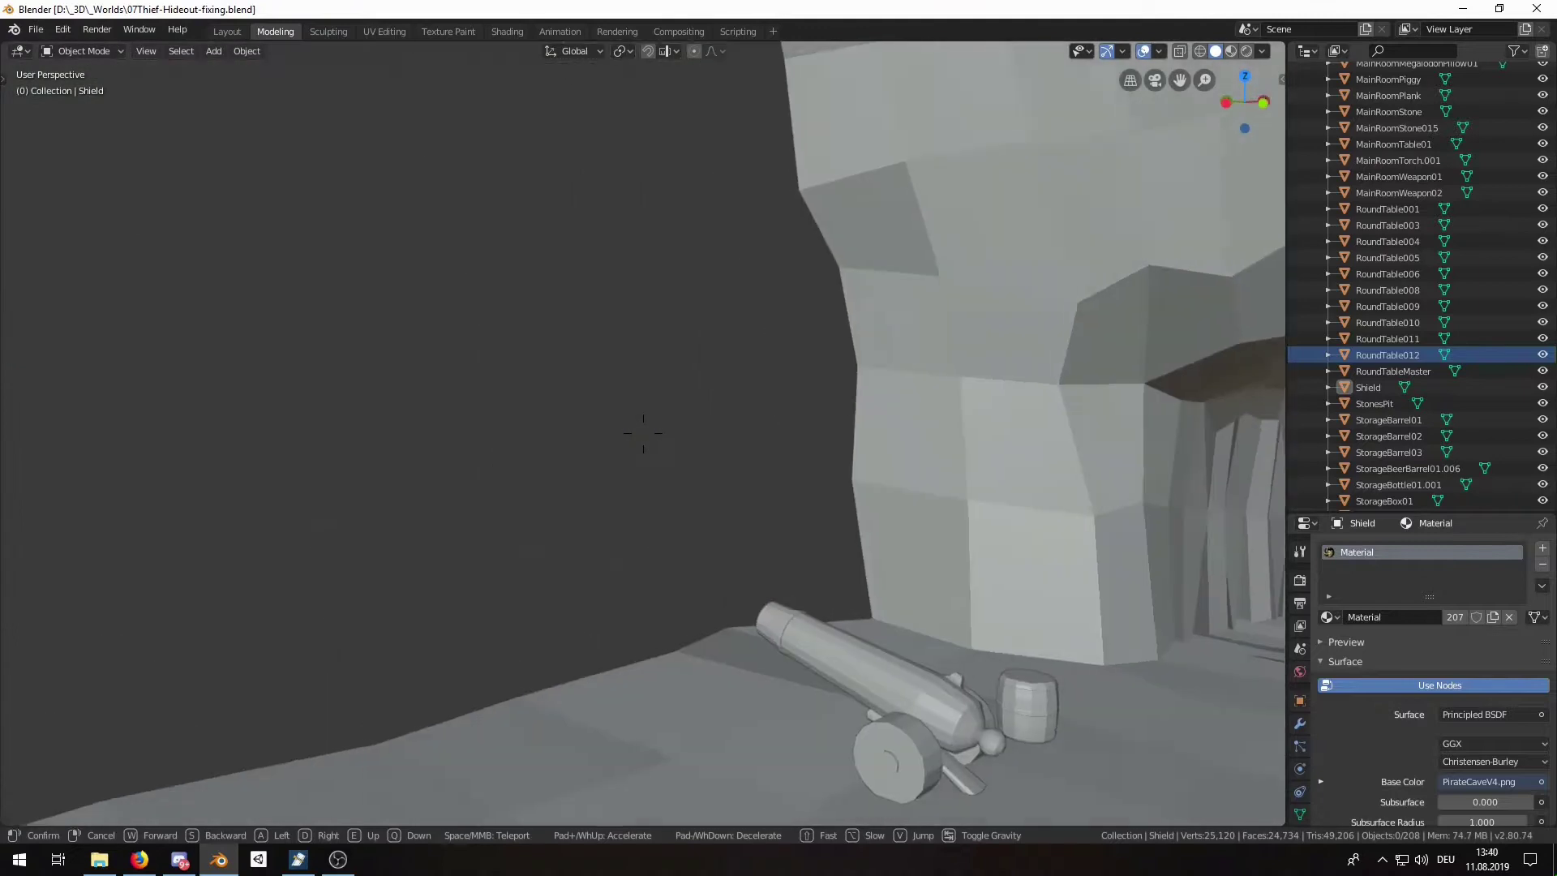
key("s")
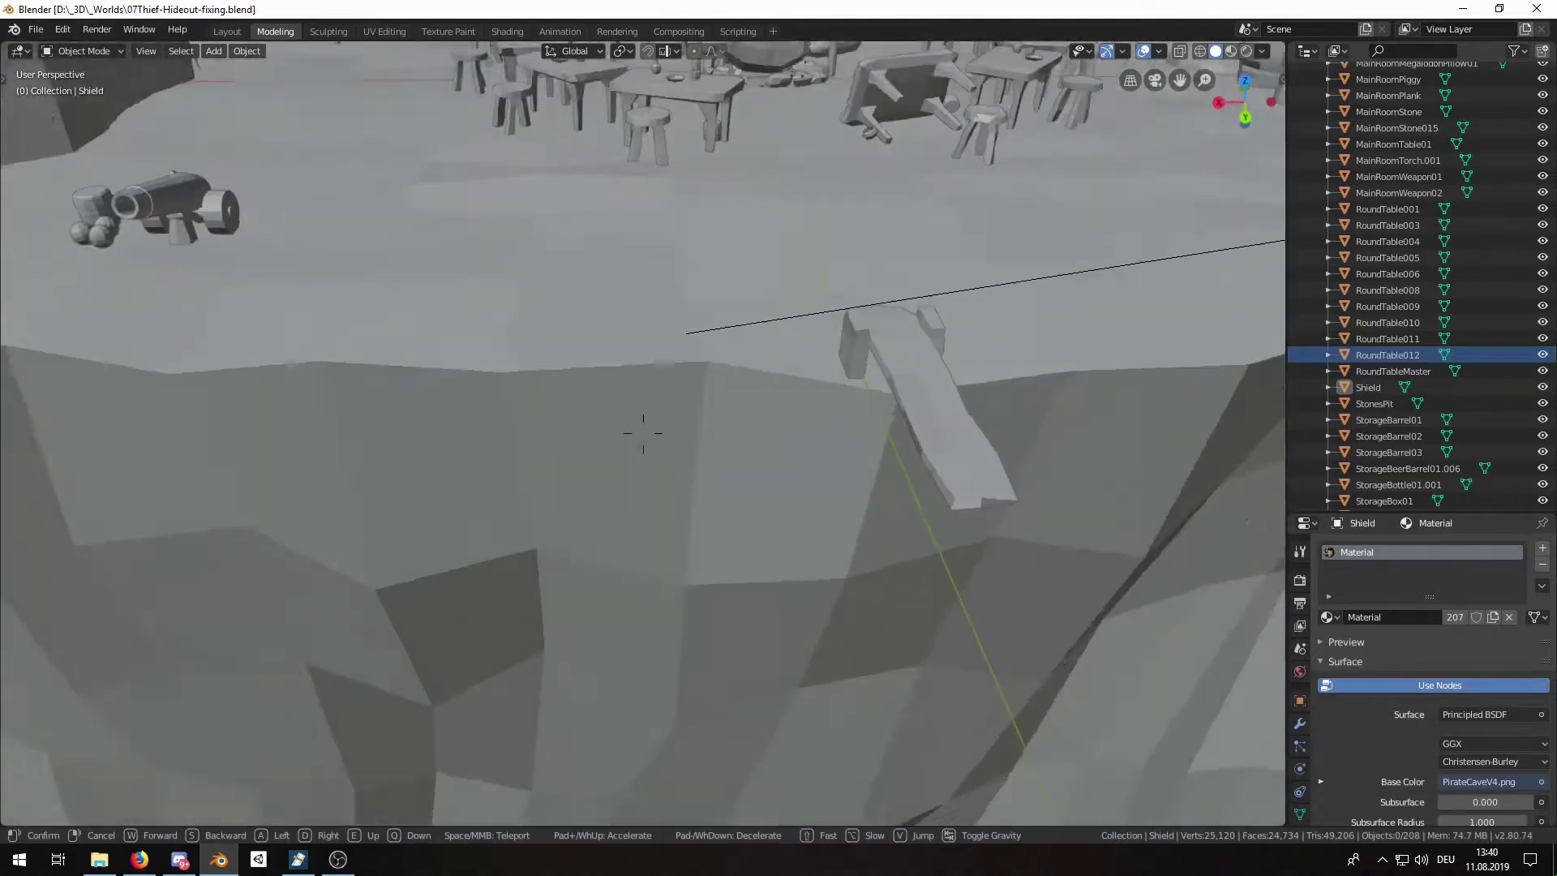
key("s")
left_click(643, 433)
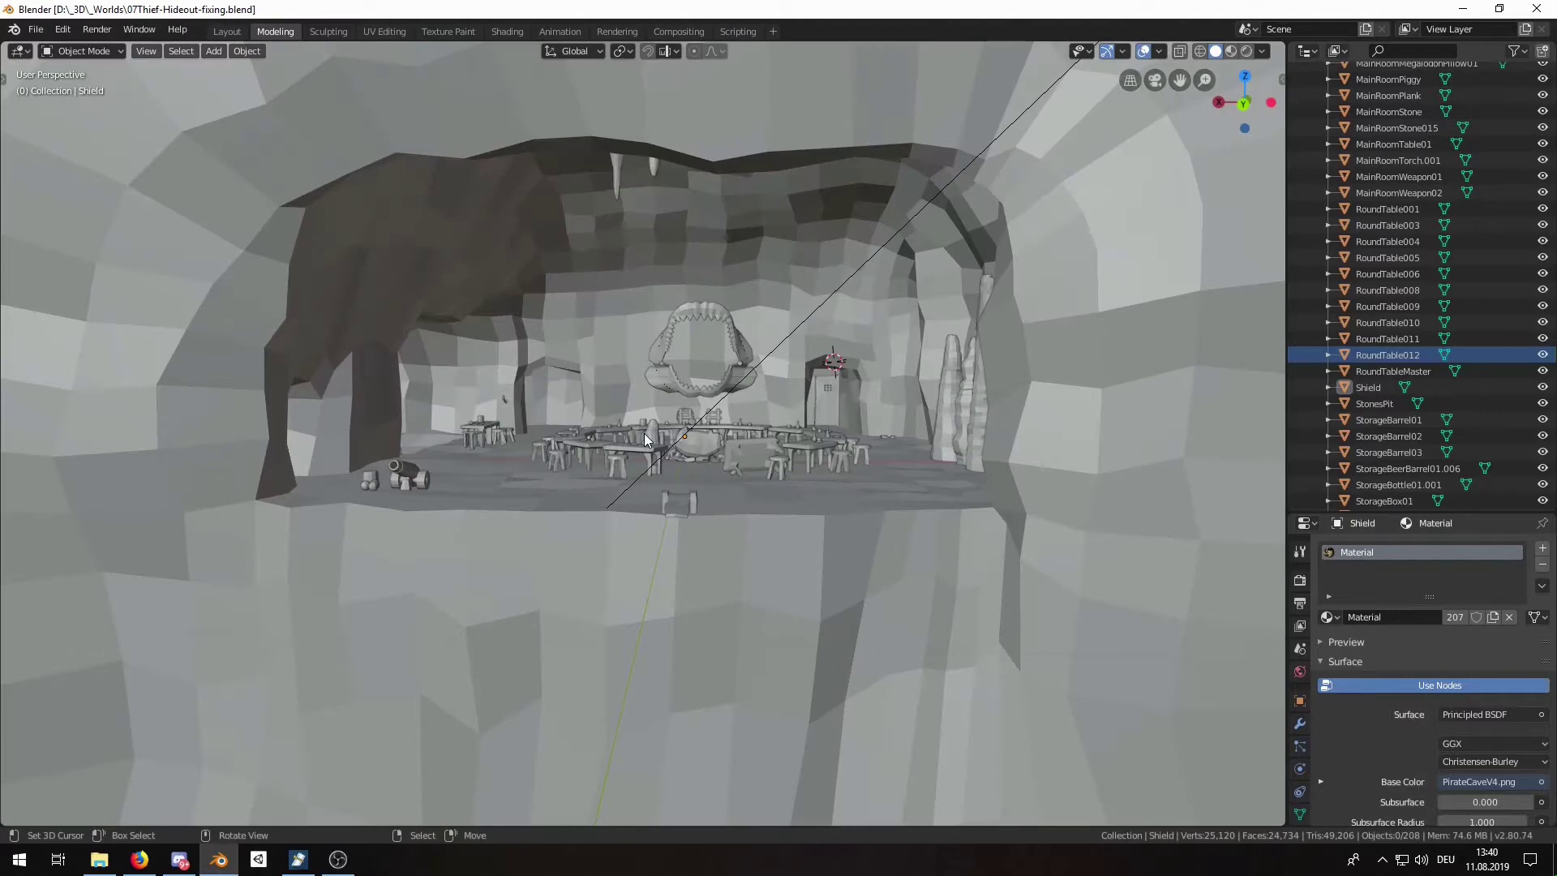
- Switch the Blender viewport to wireframe shading and orbit around the cave and round-table ring
key("z")
left_click(570, 434)
scroll(571, 429, "down", 3)
mouse_move(571, 430)
middle_mouse_down()
mouse_move(569, 475)
mouse_move(709, 465)
mouse_move(729, 492)
mouse_move(591, 474)
middle_mouse_up()
middle_click_drag(783, 469, 590, 493)
middle_click_drag(457, 500, 241, 498)
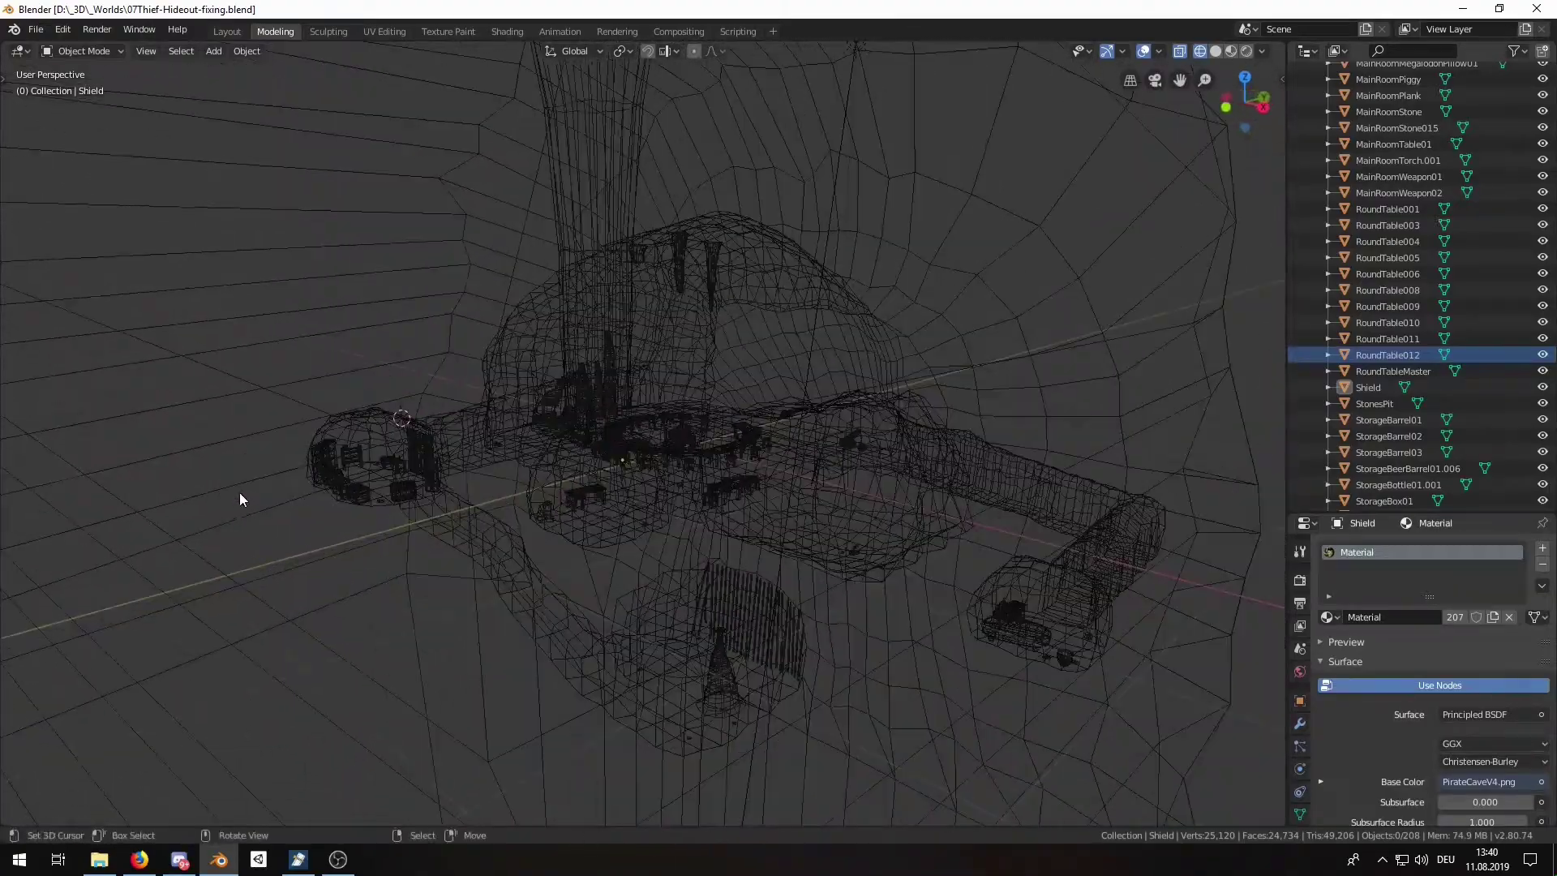
- Select all 208 objects and zoom far out over the whole hideout
key("a")
mouse_move(407, 498)
middle_mouse_down()
mouse_move(420, 496)
mouse_move(292, 500)
mouse_move(458, 497)
middle_mouse_up()
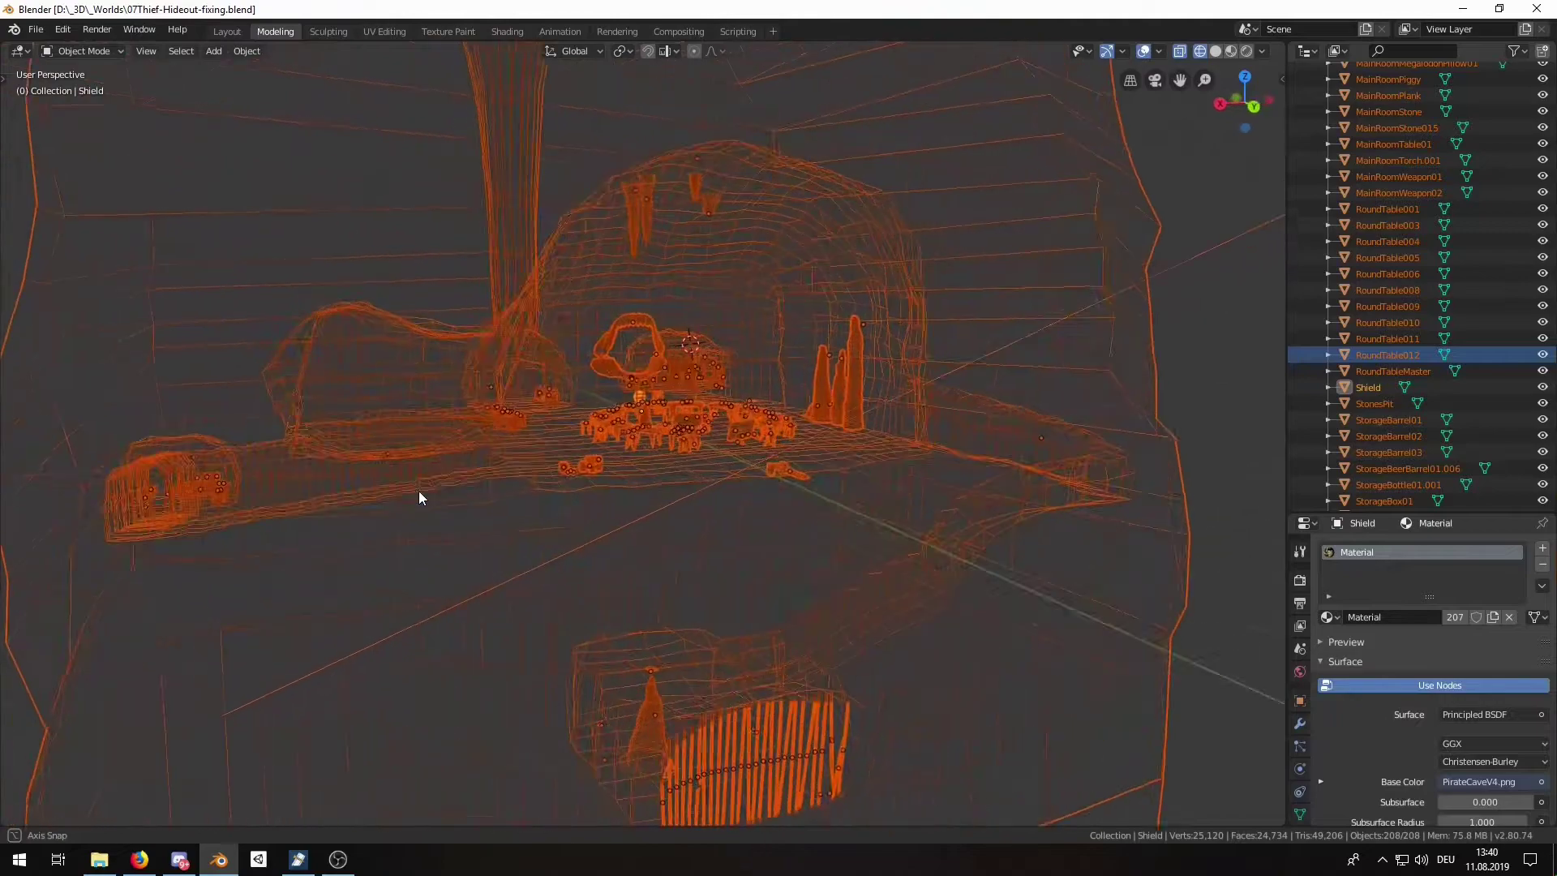
scroll(381, 514, "down", 2)
mouse_move(362, 508)
middle_mouse_down()
mouse_move(674, 523)
mouse_move(804, 504)
mouse_move(879, 526)
mouse_move(1060, 522)
mouse_move(817, 511)
middle_mouse_up()
scroll(376, 518, "down", 2)
scroll(352, 517, "down", 2)
scroll(348, 514, "down", 2)
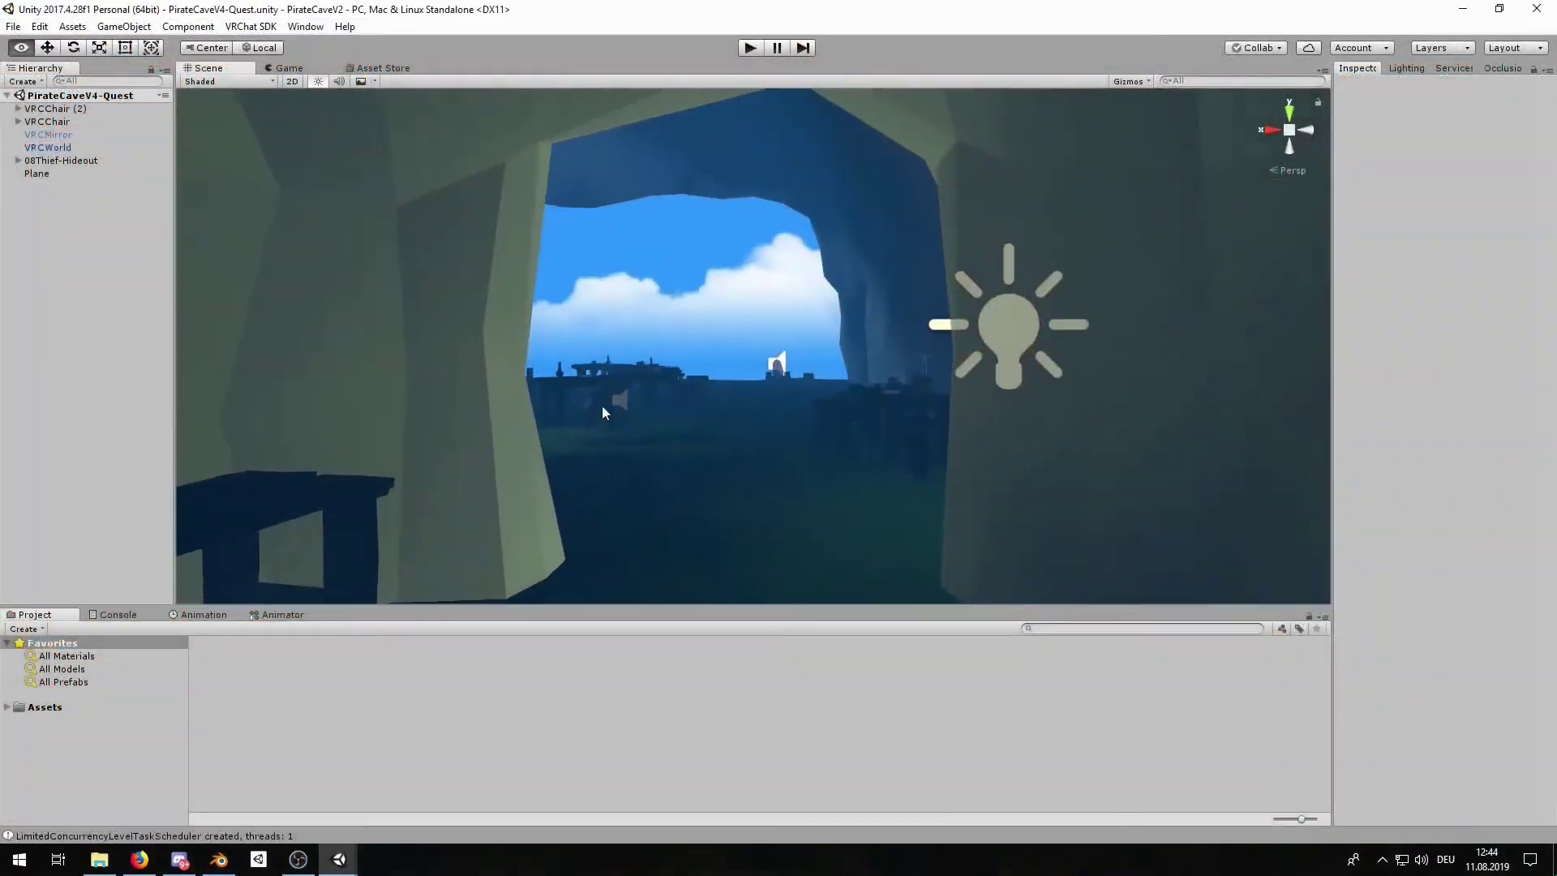
- Fly the Scene view to the cave wall, select VRCMirror and deactivate it in the Inspector
mouse_move(602, 413)
right_mouse_down()
mouse_move(653, 397)
mouse_move(1009, 401)
mouse_move(637, 473)
mouse_move(778, 417)
mouse_move(643, 446)
mouse_move(148, 454)
right_mouse_up()
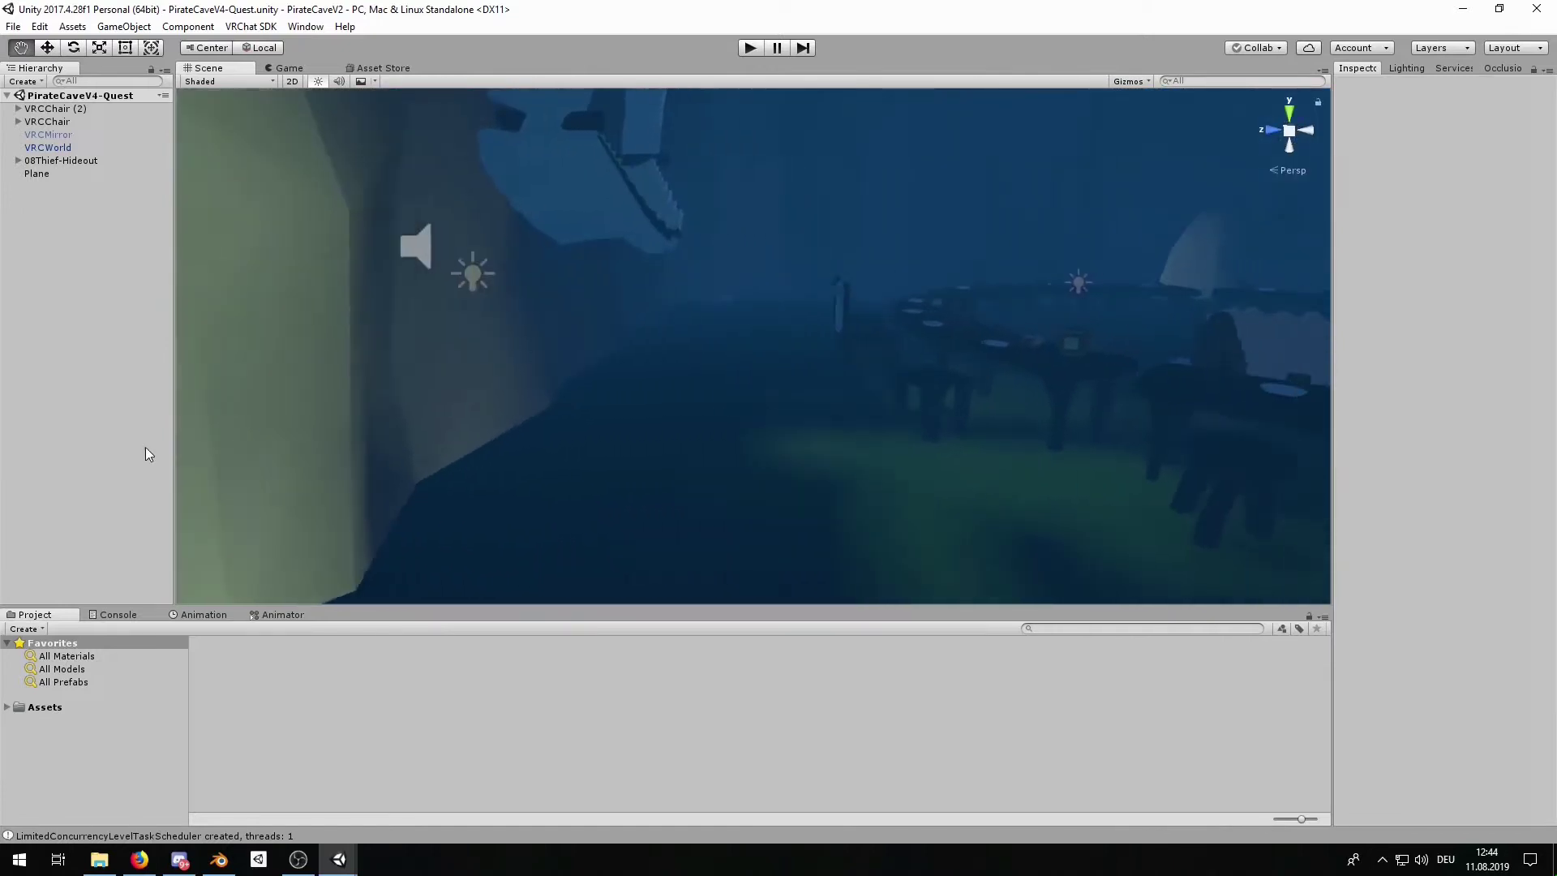
mouse_move(741, 421)
right_mouse_down()
mouse_move(858, 347)
mouse_move(978, 341)
mouse_move(728, 240)
mouse_move(608, 233)
mouse_move(608, 289)
mouse_move(548, 330)
mouse_move(423, 330)
mouse_move(660, 246)
mouse_move(570, 250)
mouse_move(544, 233)
mouse_move(445, 251)
mouse_move(705, 299)
mouse_move(684, 327)
mouse_move(939, 338)
mouse_move(751, 309)
mouse_move(943, 284)
mouse_move(963, 266)
right_mouse_up()
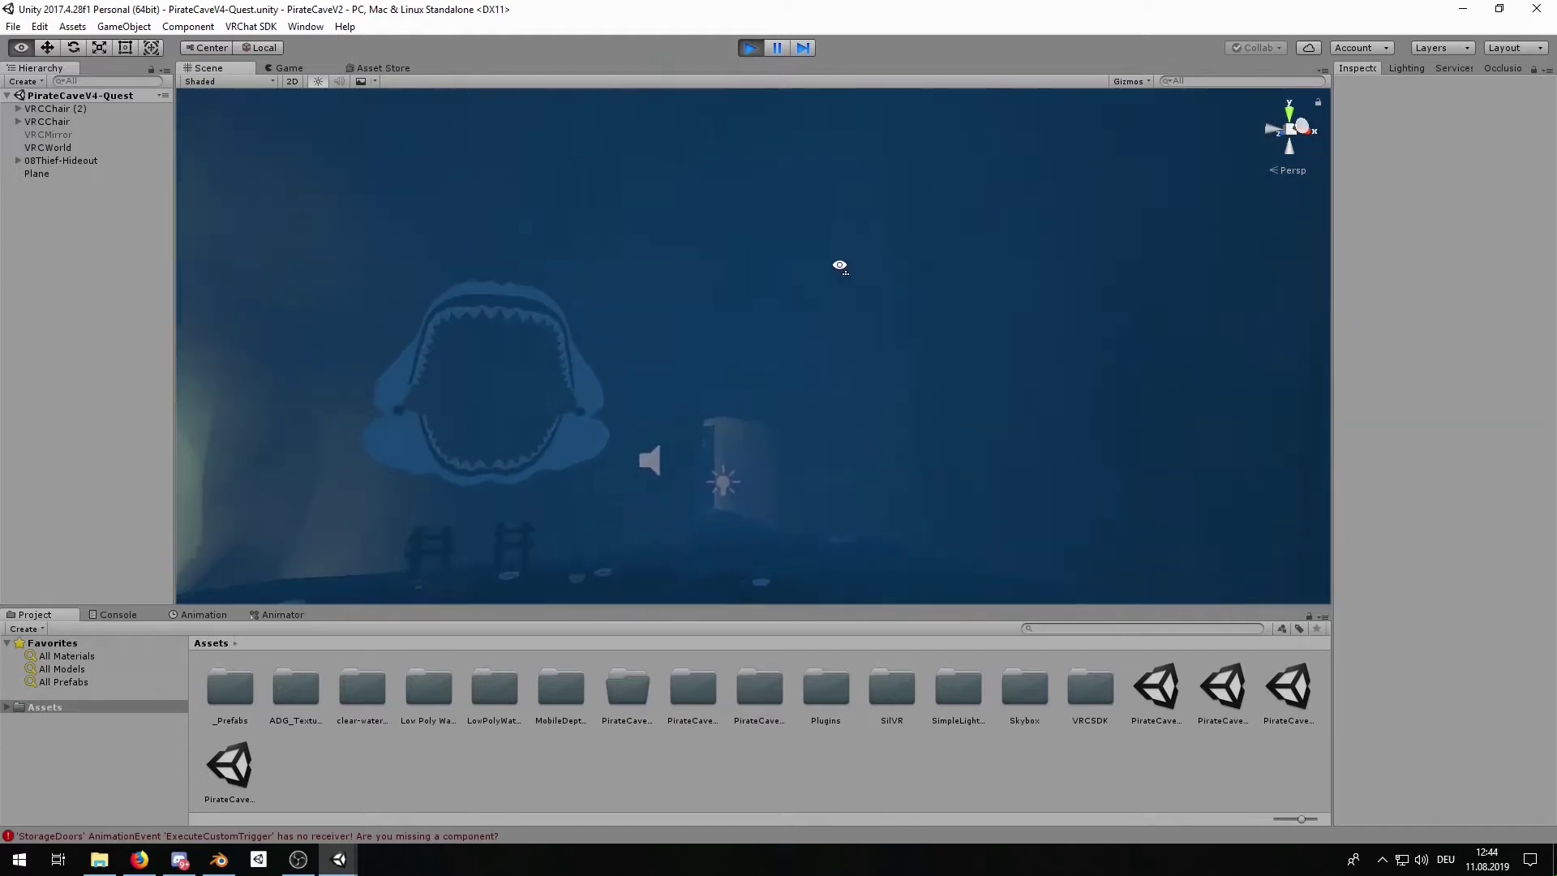
mouse_move(735, 292)
right_mouse_down()
mouse_move(451, 352)
mouse_move(667, 340)
mouse_move(705, 309)
mouse_move(1015, 394)
mouse_move(719, 372)
mouse_move(1203, 400)
right_mouse_up()
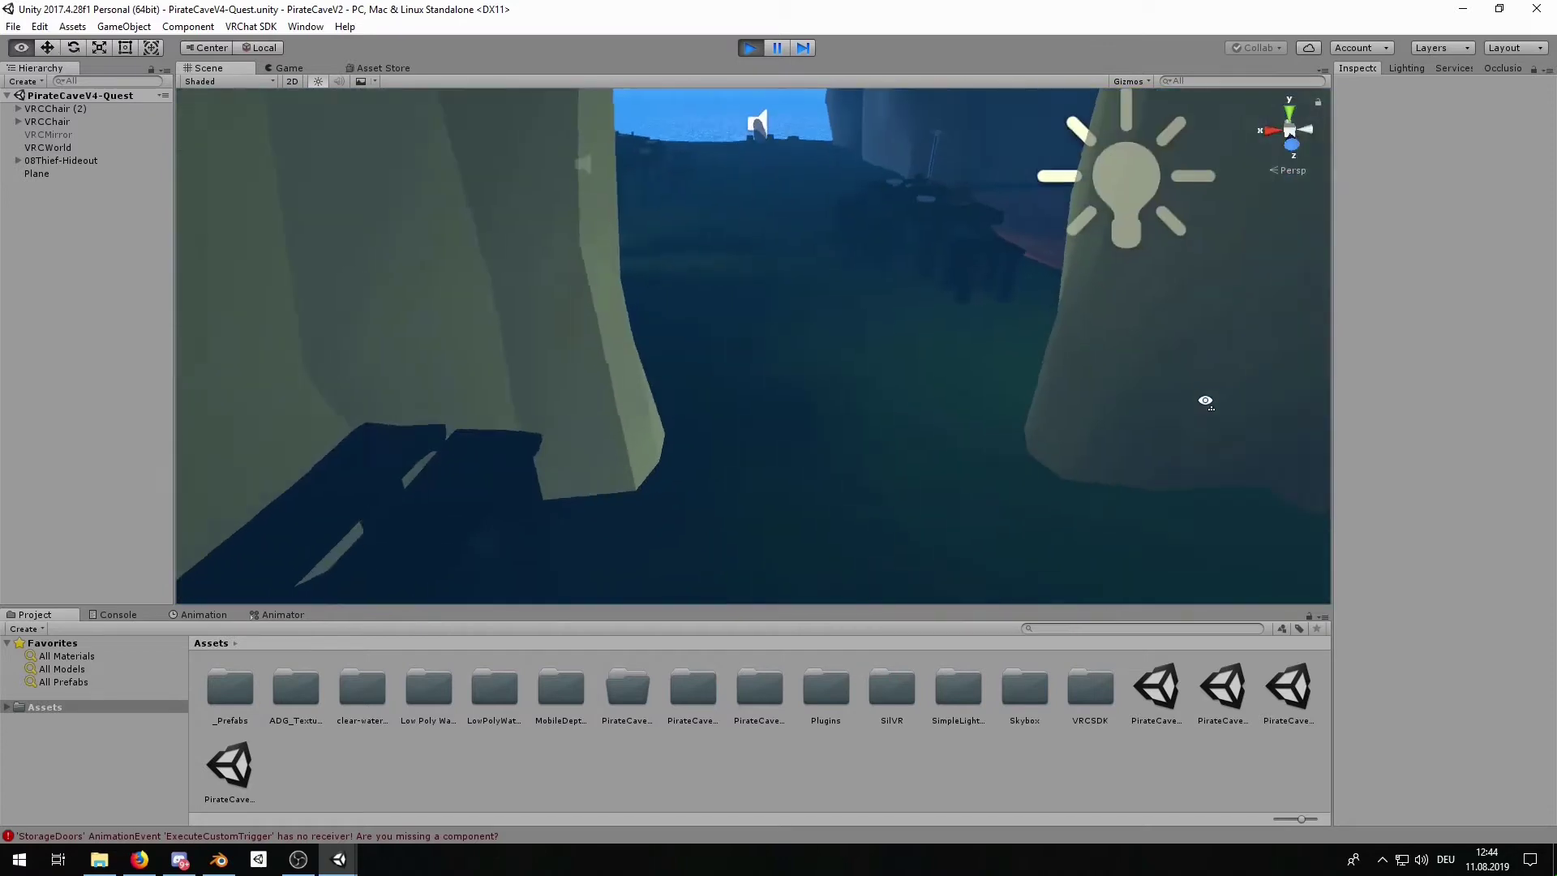
left_click(935, 366)
mouse_move(935, 366)
right_mouse_down()
mouse_move(976, 243)
mouse_move(994, 338)
mouse_move(1002, 316)
right_mouse_up()
left_click(1374, 86)
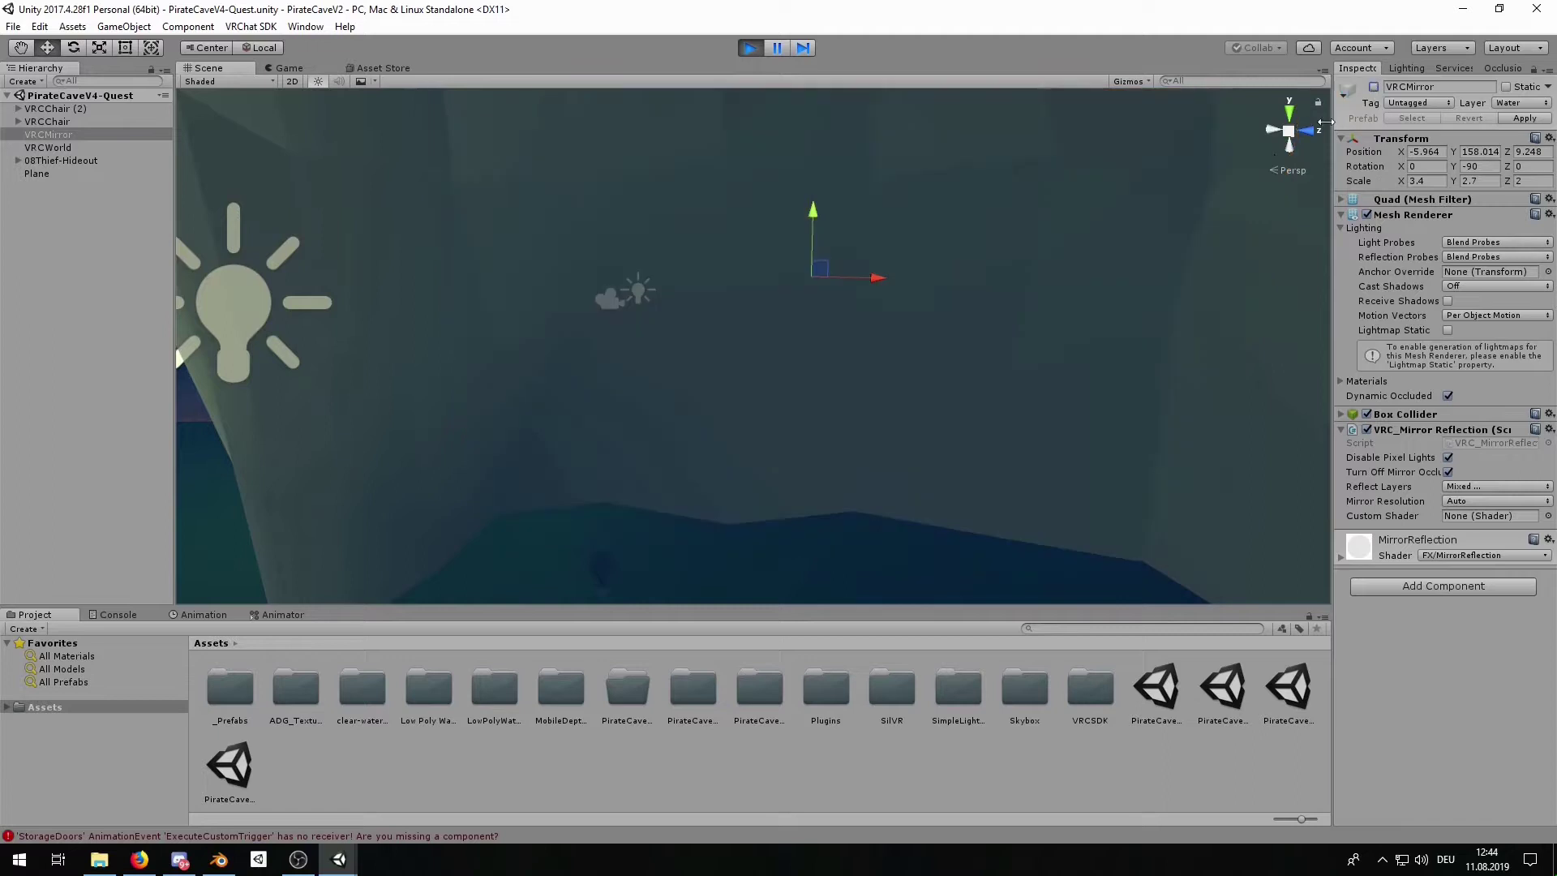
mouse_move(619, 301)
right_mouse_down()
mouse_move(959, 318)
mouse_move(511, 268)
mouse_move(389, 278)
mouse_move(609, 351)
mouse_move(862, 330)
mouse_move(886, 372)
mouse_move(792, 407)
mouse_move(772, 408)
mouse_move(772, 391)
right_mouse_up()
- Select the roasting piggy and view its RotatePiggy clip and Animator state graph
left_click(772, 390)
left_click(816, 391)
left_click(816, 390)
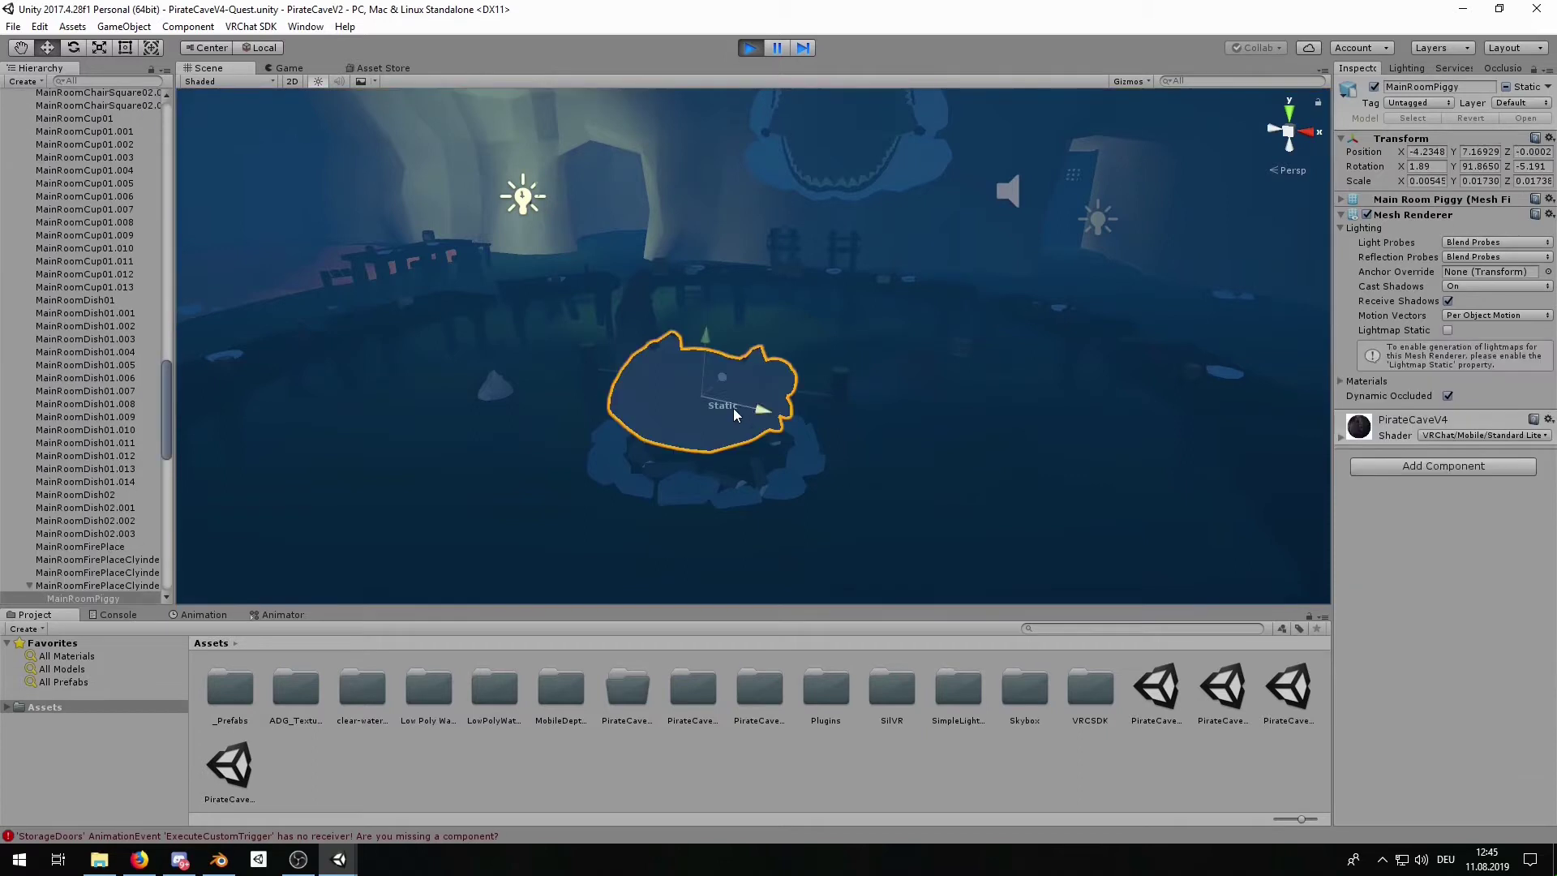
left_click(205, 615)
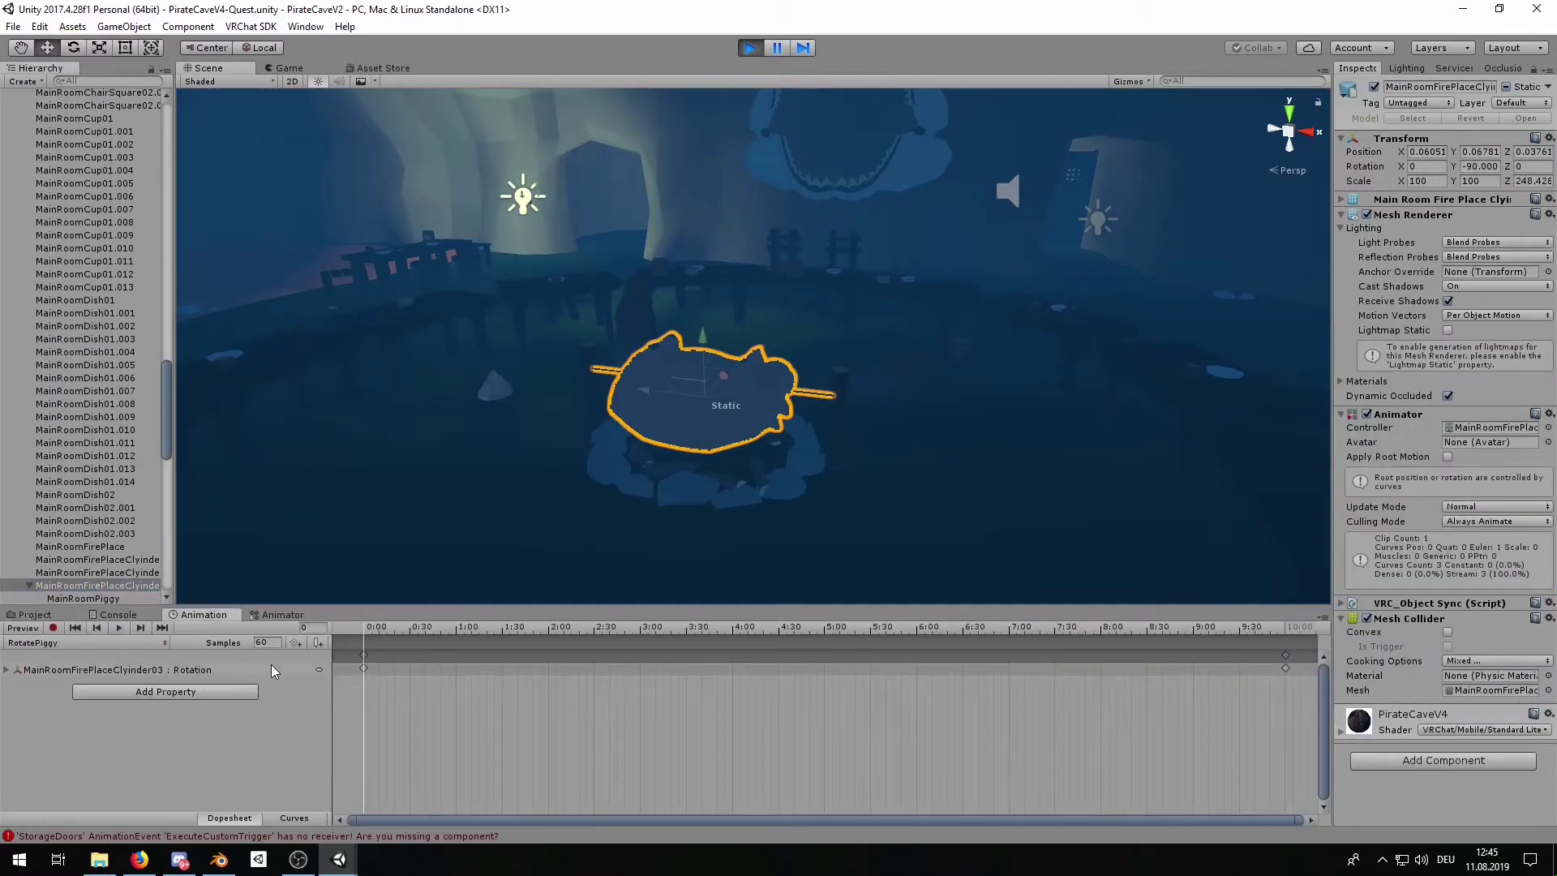
left_click(277, 616)
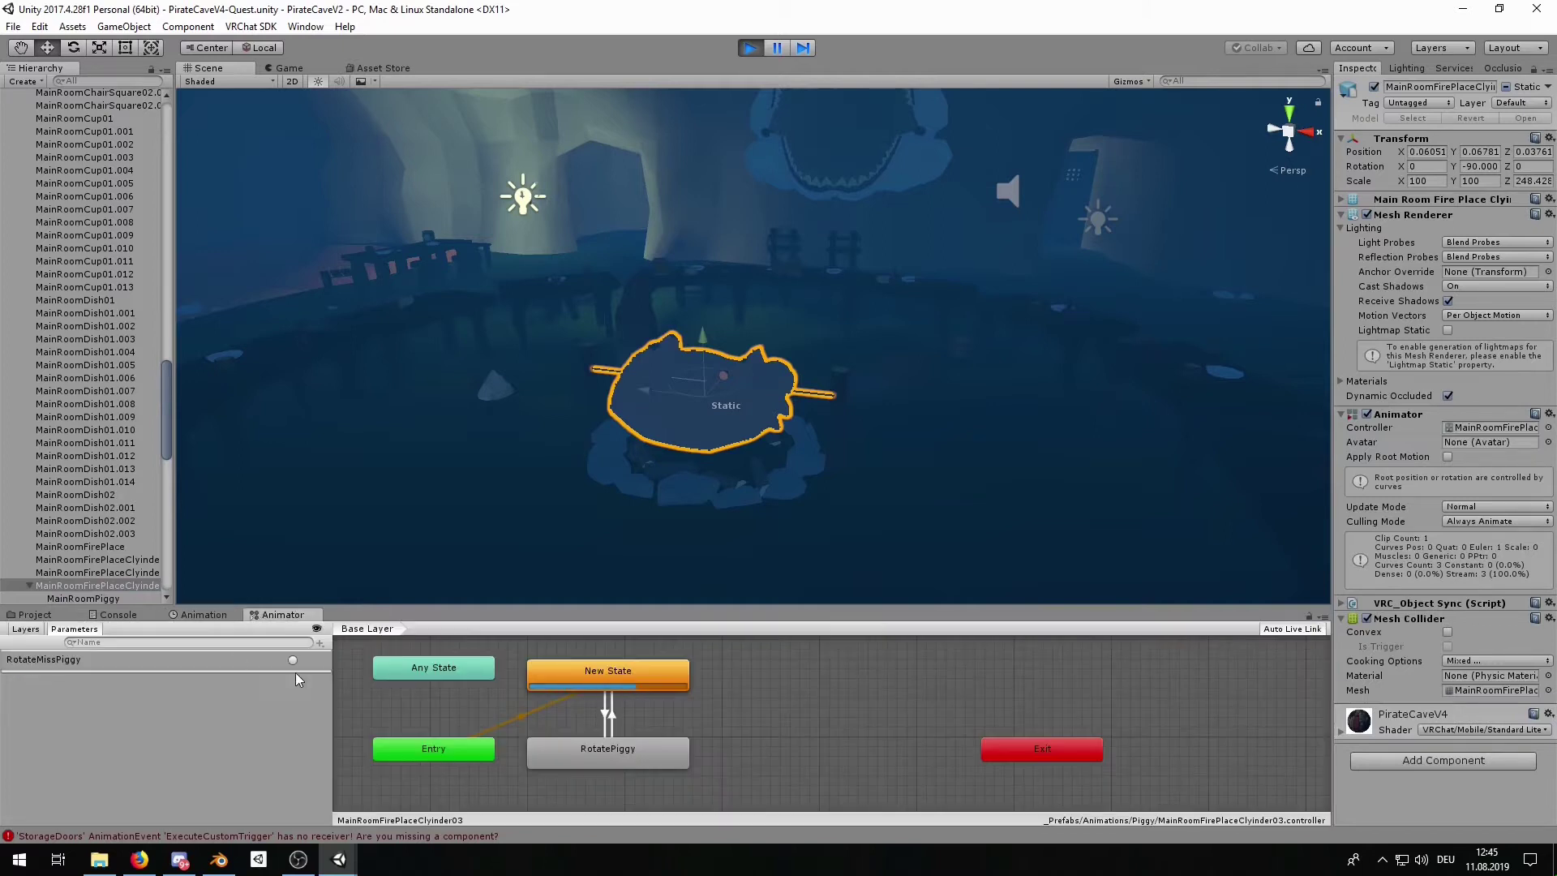
mouse_move(520, 597)
left_mouse_down("alt")
mouse_move(781, 523)
mouse_move(749, 508)
mouse_move(918, 445)
left_mouse_up("alt")
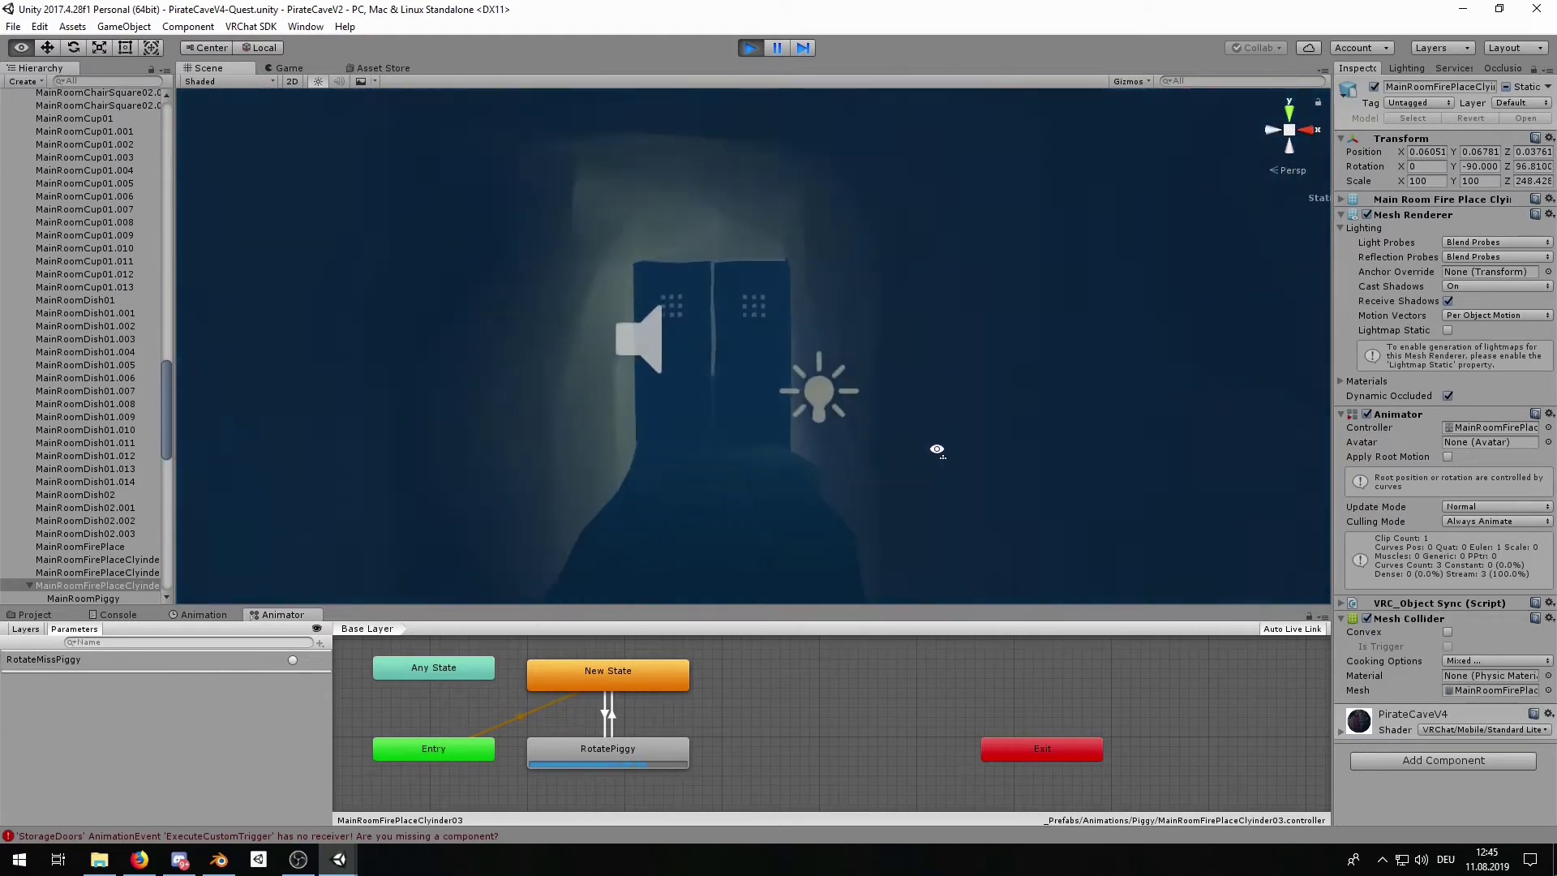
- Select the StorageDoors group and fire its Try Use trigger to swing the doors open
scroll(932, 448, "up", 5)
left_click(731, 413)
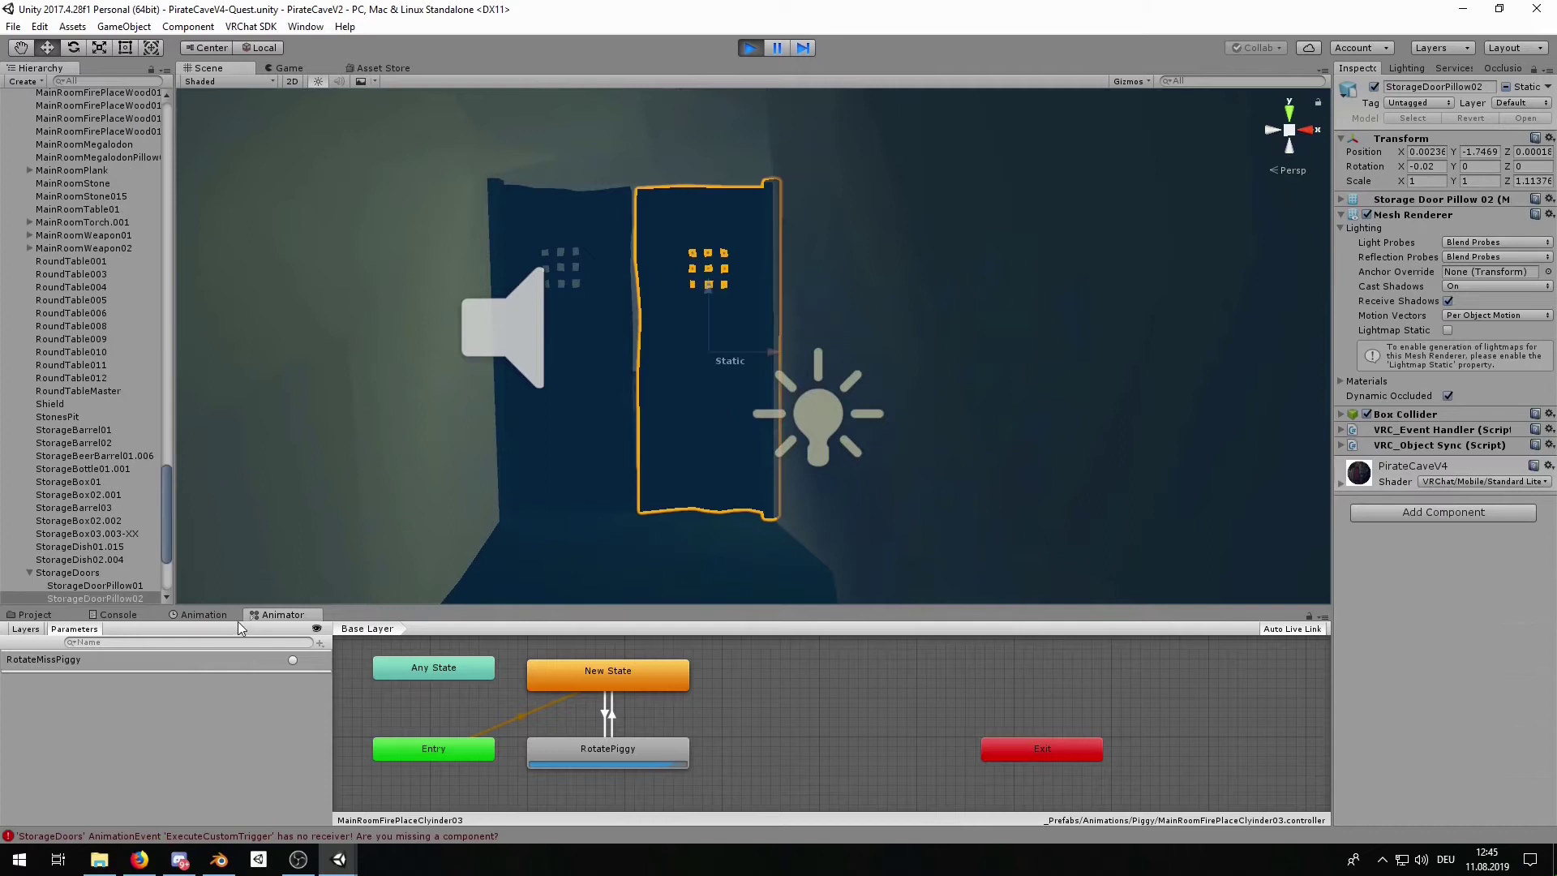
left_click(89, 574)
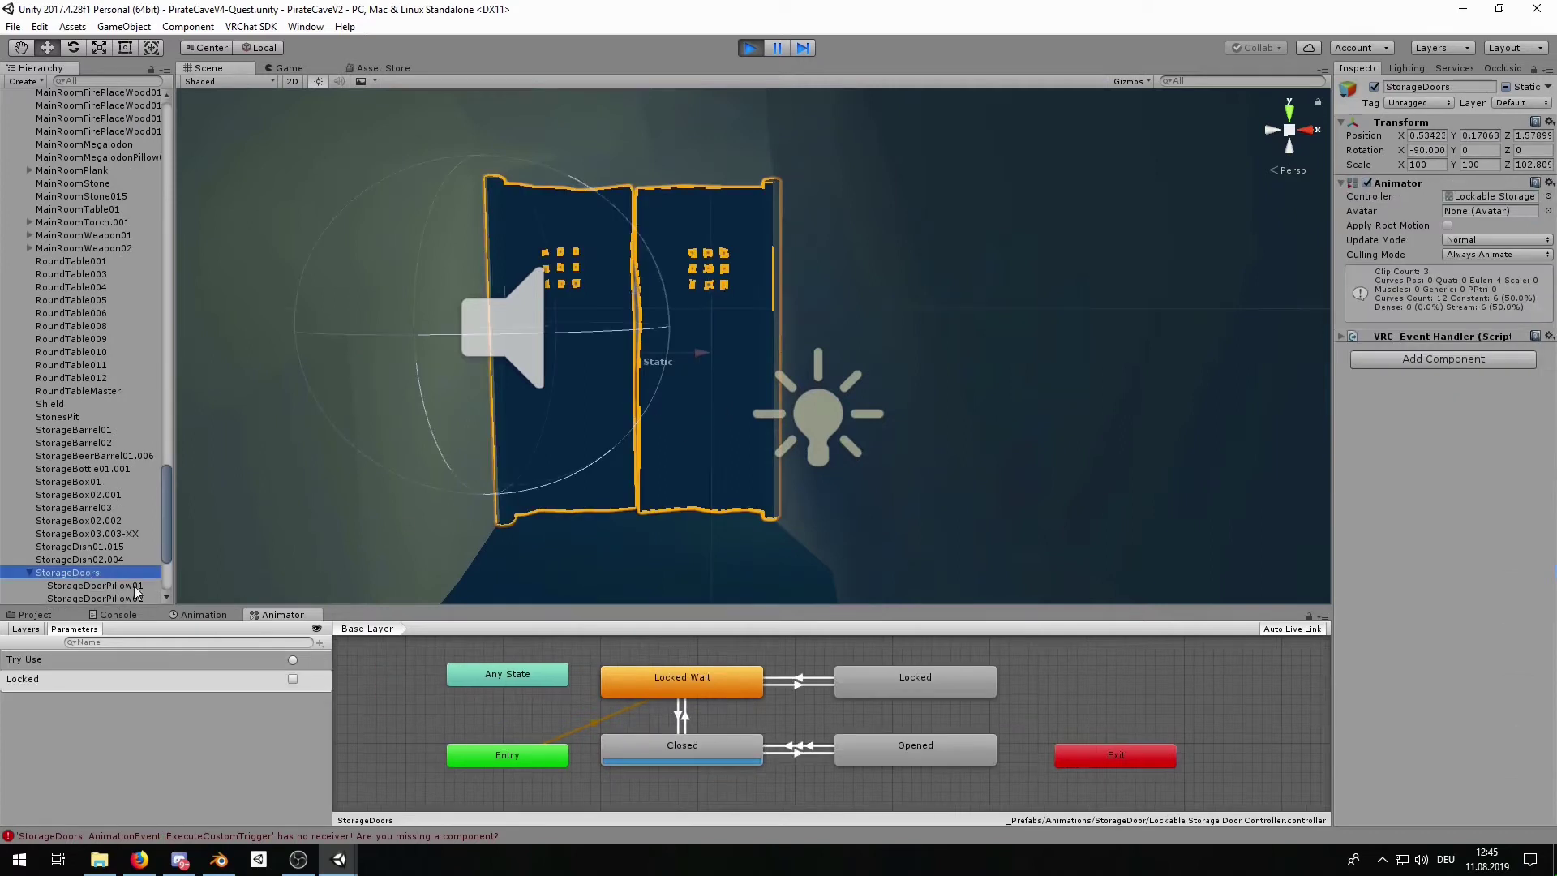
left_click(290, 660)
scroll(737, 502, "up", 5)
mouse_move(737, 503)
right_mouse_down()
mouse_move(1107, 522)
mouse_move(792, 419)
mouse_move(825, 411)
mouse_move(776, 459)
mouse_move(781, 475)
right_mouse_up()
- Select MainRoomCannonballs.004 and look around the cave while its flying animation plays
left_click(782, 476)
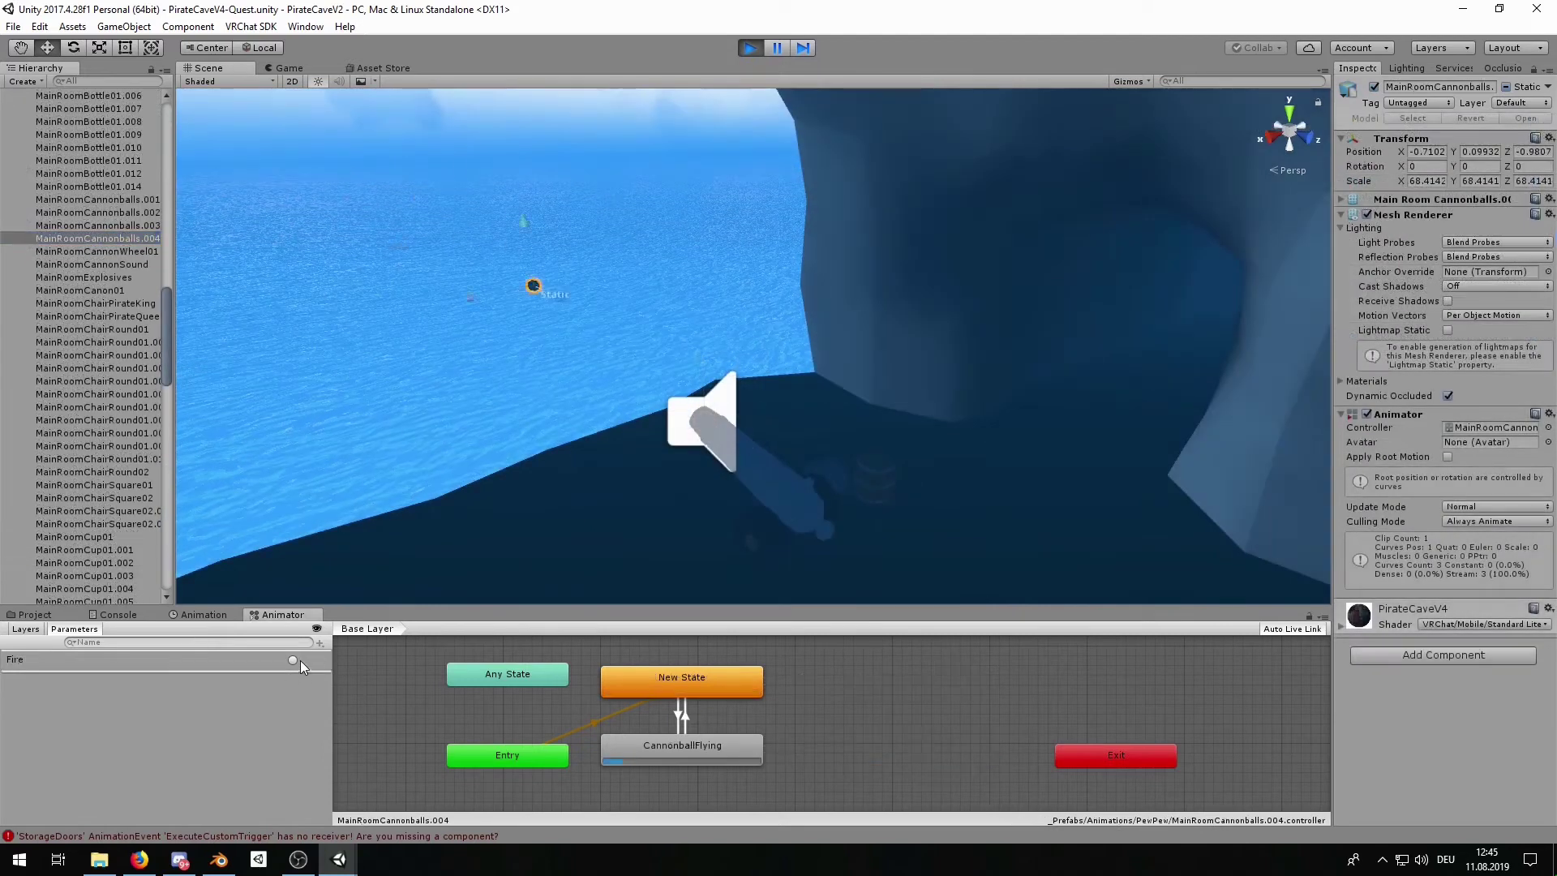
right_click_drag(532, 285, 397, 479)
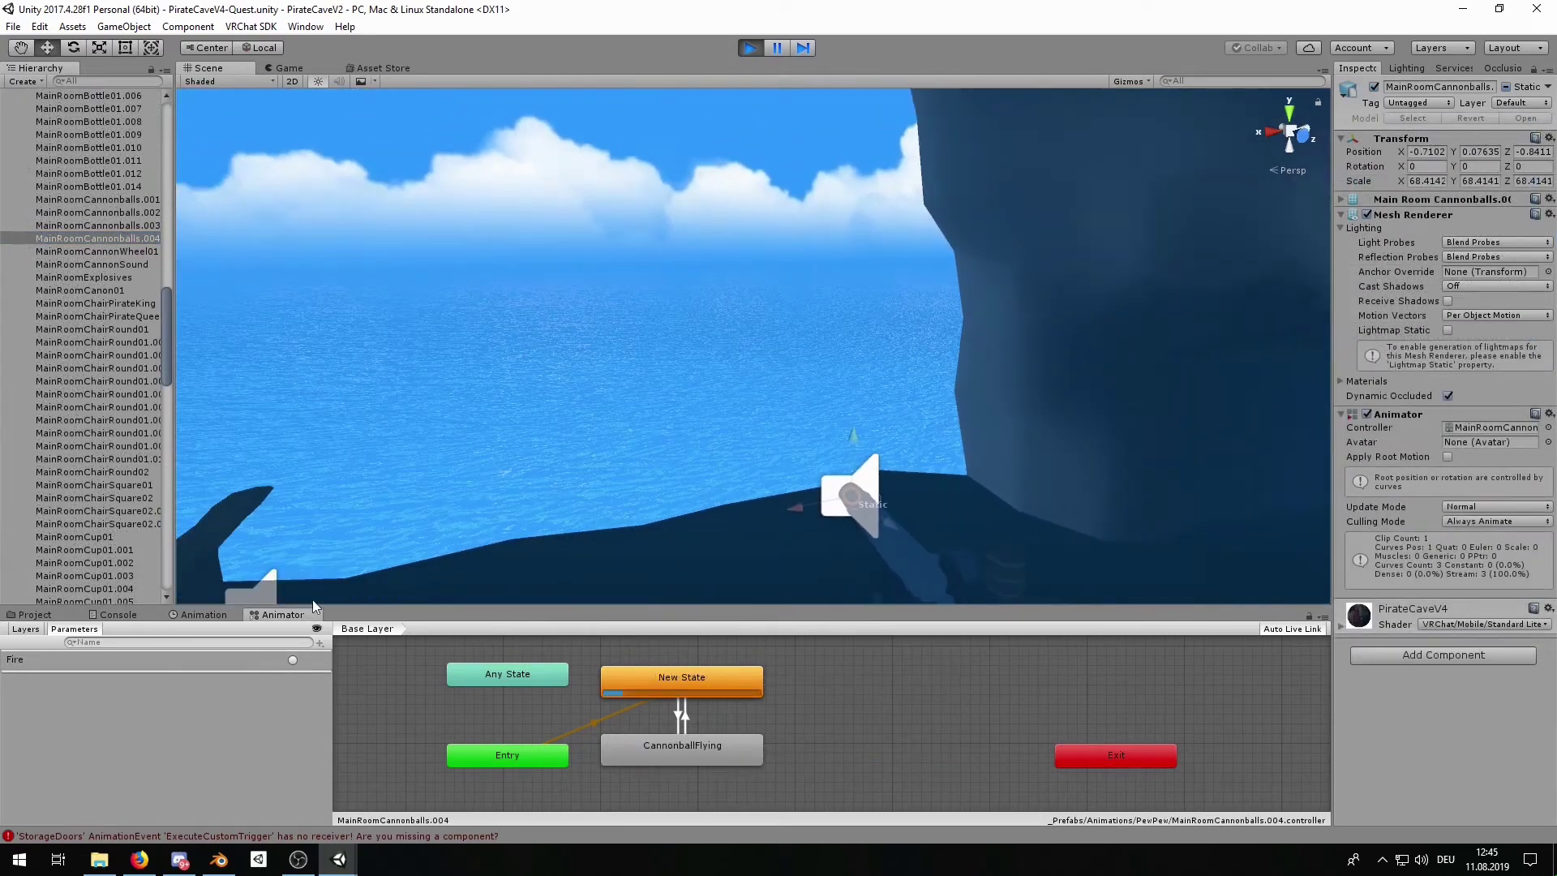
mouse_move(738, 483)
right_mouse_down()
mouse_move(681, 488)
mouse_move(646, 446)
mouse_move(830, 473)
mouse_move(626, 504)
mouse_move(327, 516)
right_mouse_up()
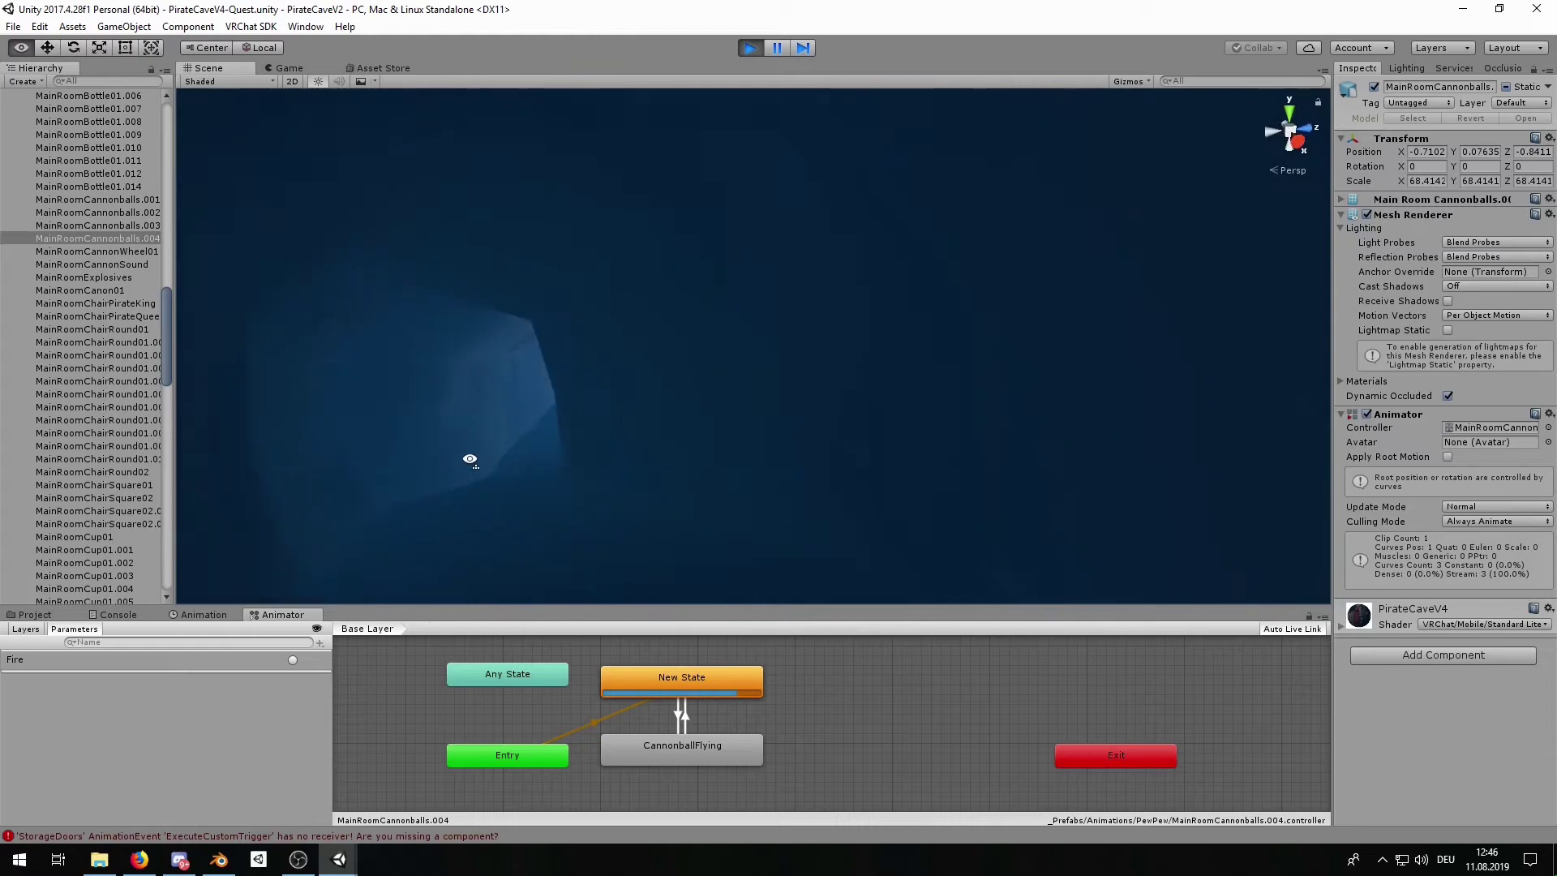
mouse_move(624, 433)
right_mouse_down()
mouse_move(722, 434)
mouse_move(729, 417)
mouse_move(705, 387)
mouse_move(486, 365)
mouse_move(694, 389)
mouse_move(719, 360)
mouse_move(706, 354)
mouse_move(708, 448)
right_mouse_up()
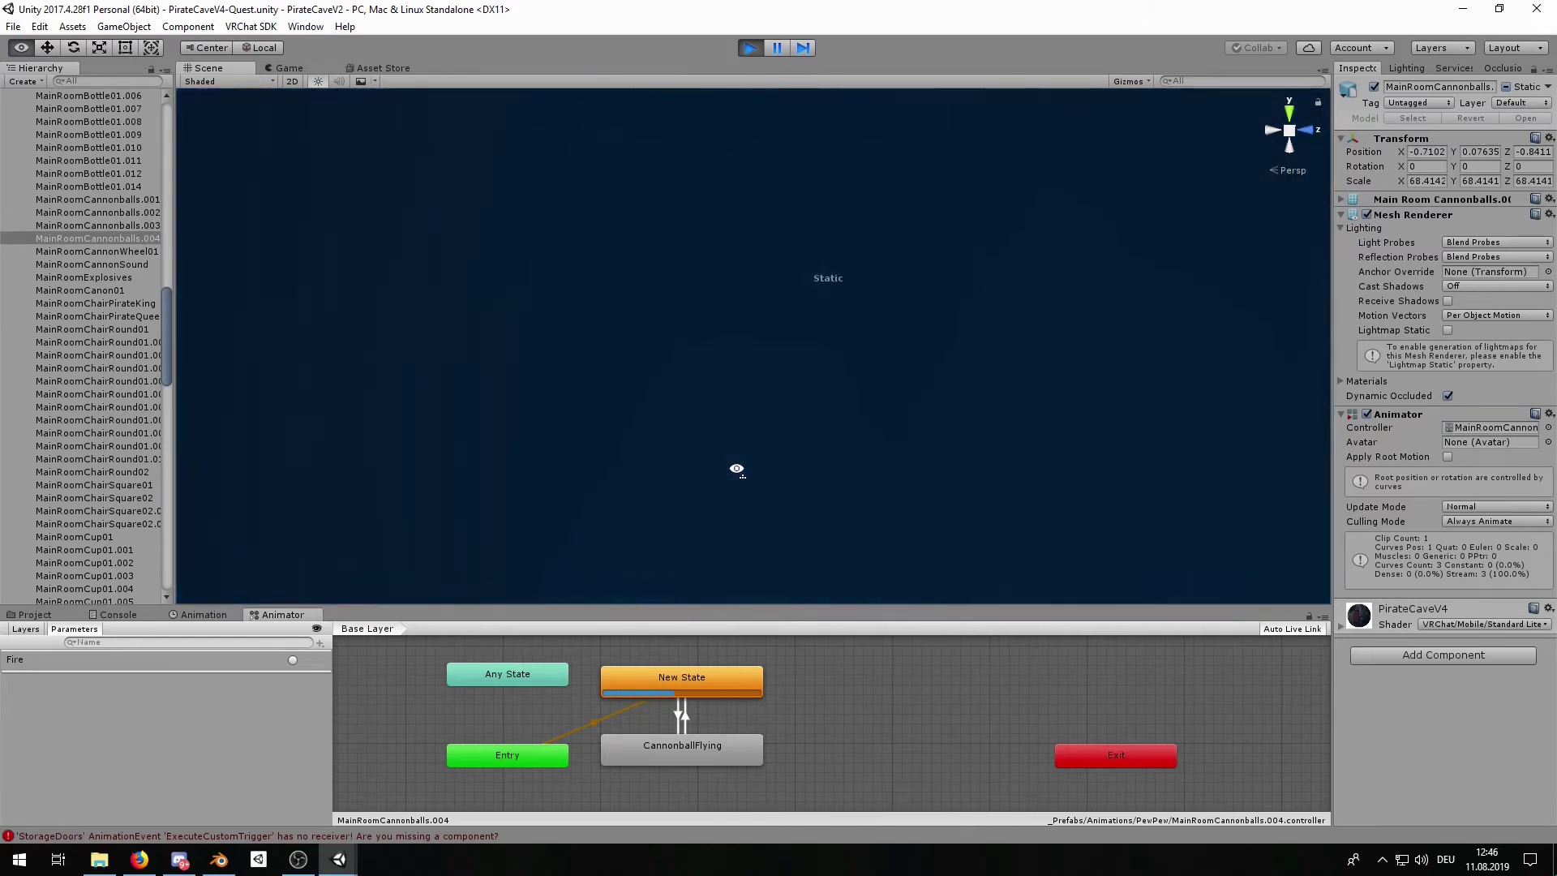
right_click_drag(997, 496, 1042, 492)
mouse_move(896, 430)
right_mouse_down()
mouse_move(803, 455)
mouse_move(730, 445)
mouse_move(853, 398)
right_mouse_up()
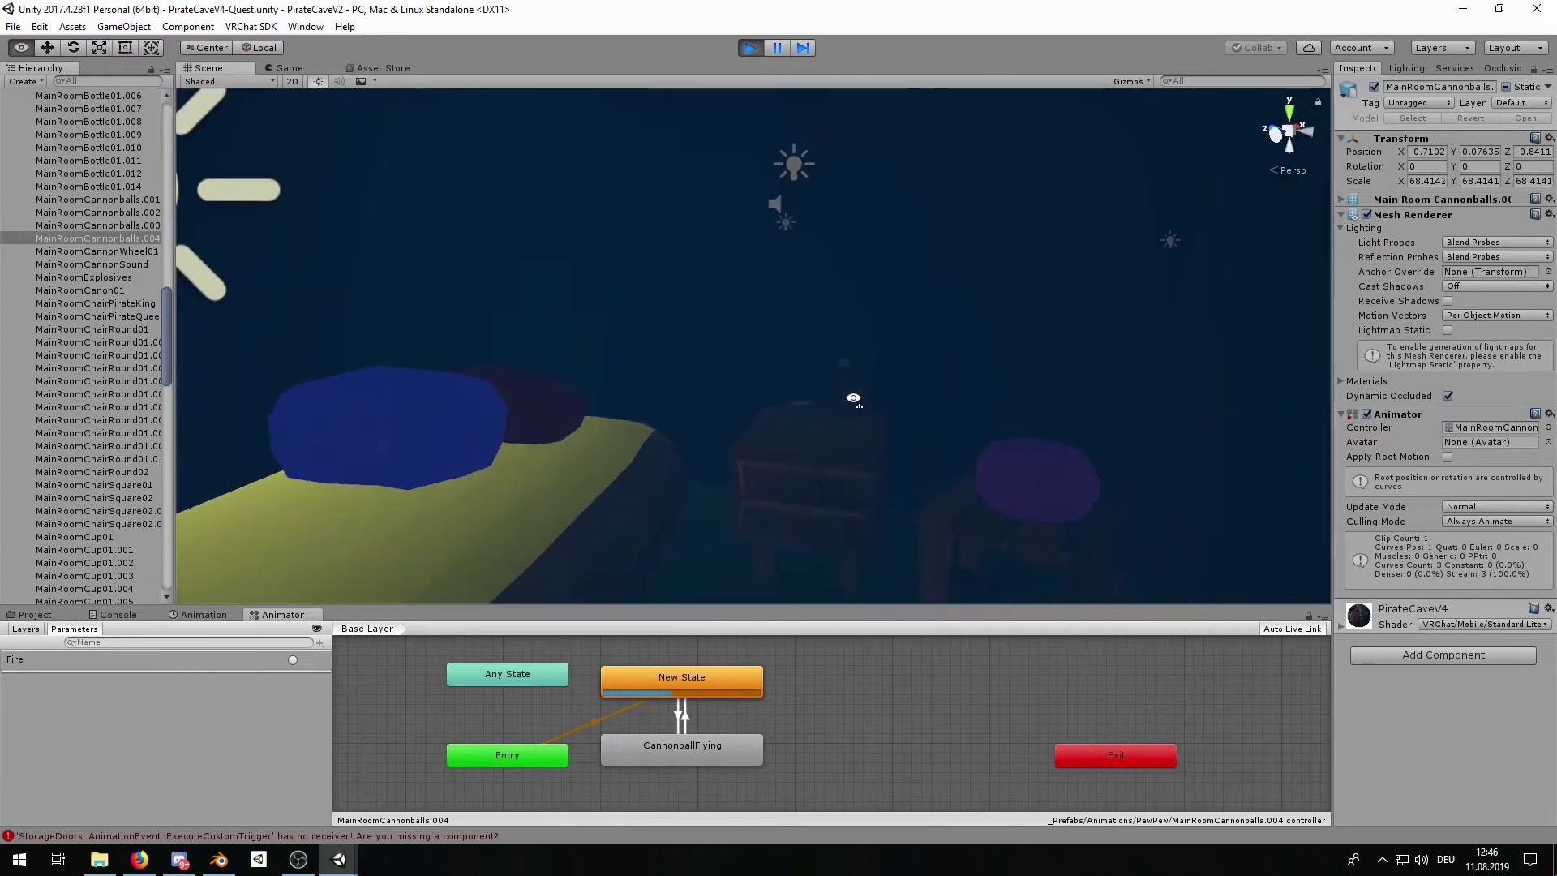
- Exit play mode with Ctrl+P and set the Scene view Draw Mode to Shaded Wireframe
right_click_drag(964, 378, 933, 365)
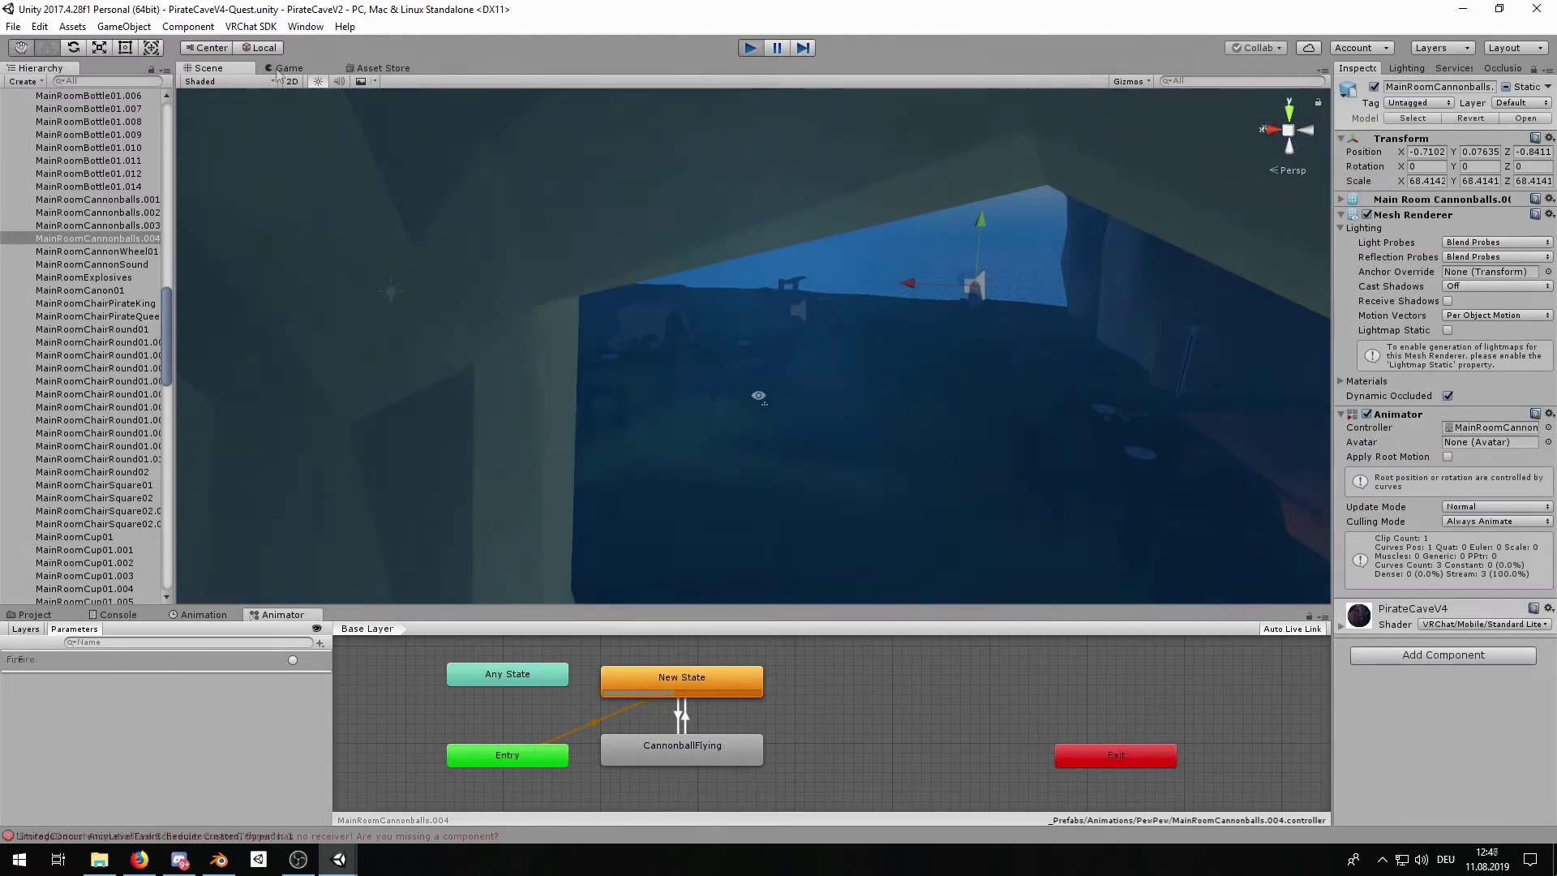
key("ctrl+p")
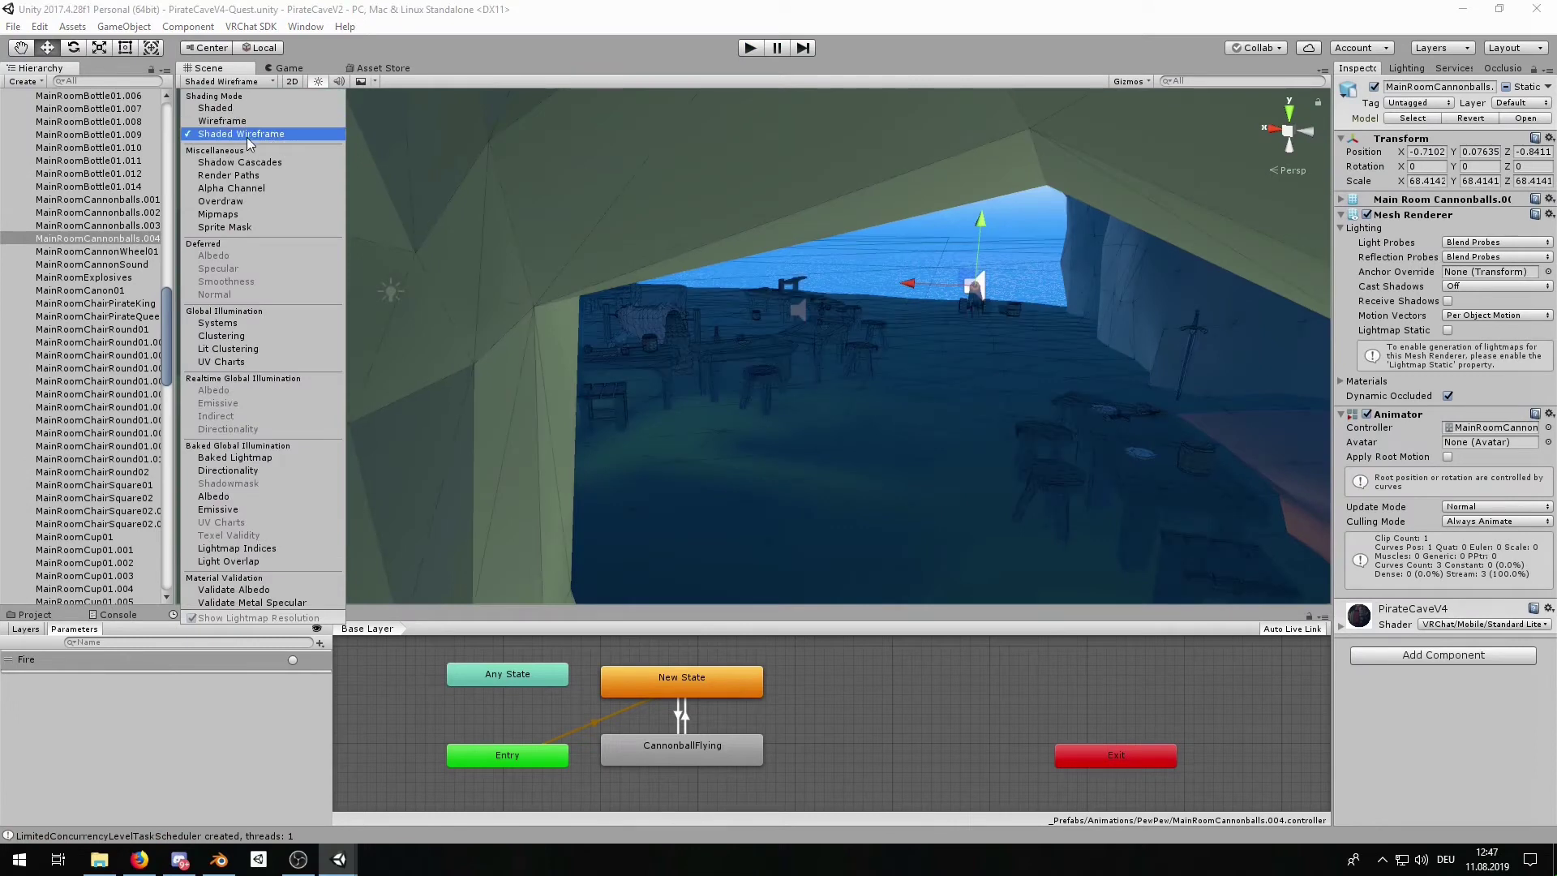
left_click(248, 137)
- Fly through the wireframe cave past the tunnel, barred window, crates and chest
mouse_move(896, 254)
right_mouse_down()
mouse_move(747, 225)
mouse_move(792, 278)
mouse_move(865, 306)
mouse_move(743, 310)
mouse_move(570, 271)
mouse_move(746, 233)
mouse_move(776, 196)
right_mouse_up()
mouse_move(678, 321)
right_mouse_down()
mouse_move(708, 362)
mouse_move(685, 370)
mouse_move(691, 358)
mouse_move(691, 375)
mouse_move(1131, 357)
right_mouse_up()
mouse_move(860, 366)
right_mouse_down()
mouse_move(1118, 354)
mouse_move(1216, 368)
mouse_move(1040, 386)
right_mouse_up()
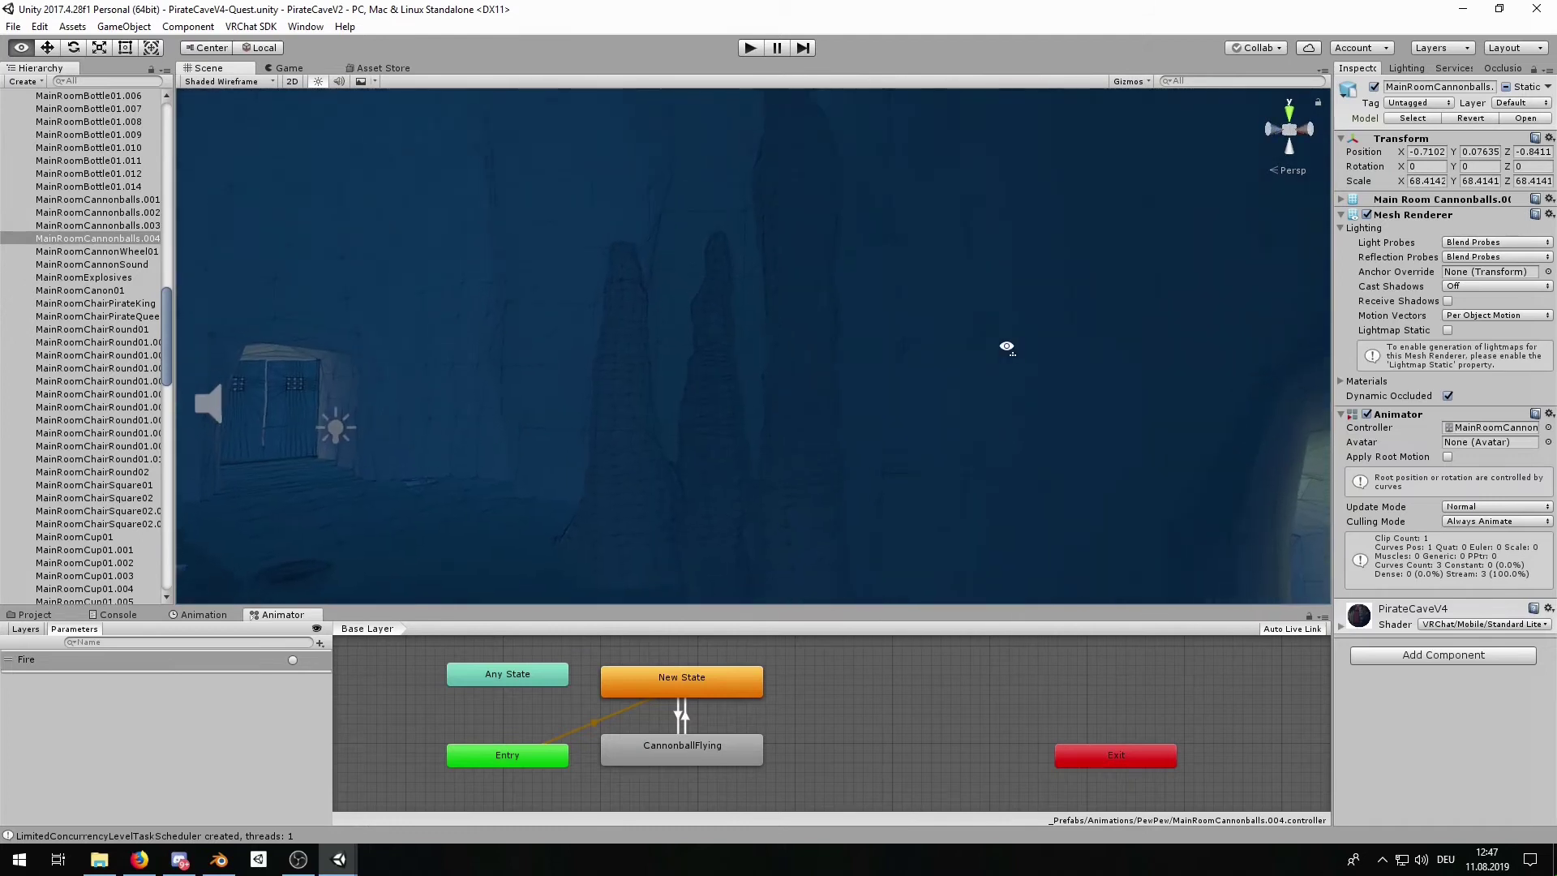
mouse_move(814, 205)
right_mouse_down()
mouse_move(438, 341)
mouse_move(778, 374)
mouse_move(810, 268)
mouse_move(574, 306)
mouse_move(317, 555)
mouse_move(706, 424)
mouse_move(672, 414)
mouse_move(868, 365)
mouse_move(811, 356)
mouse_move(805, 333)
mouse_move(688, 344)
mouse_move(671, 351)
mouse_move(1233, 417)
mouse_move(890, 401)
mouse_move(949, 400)
mouse_move(563, 329)
right_mouse_up()
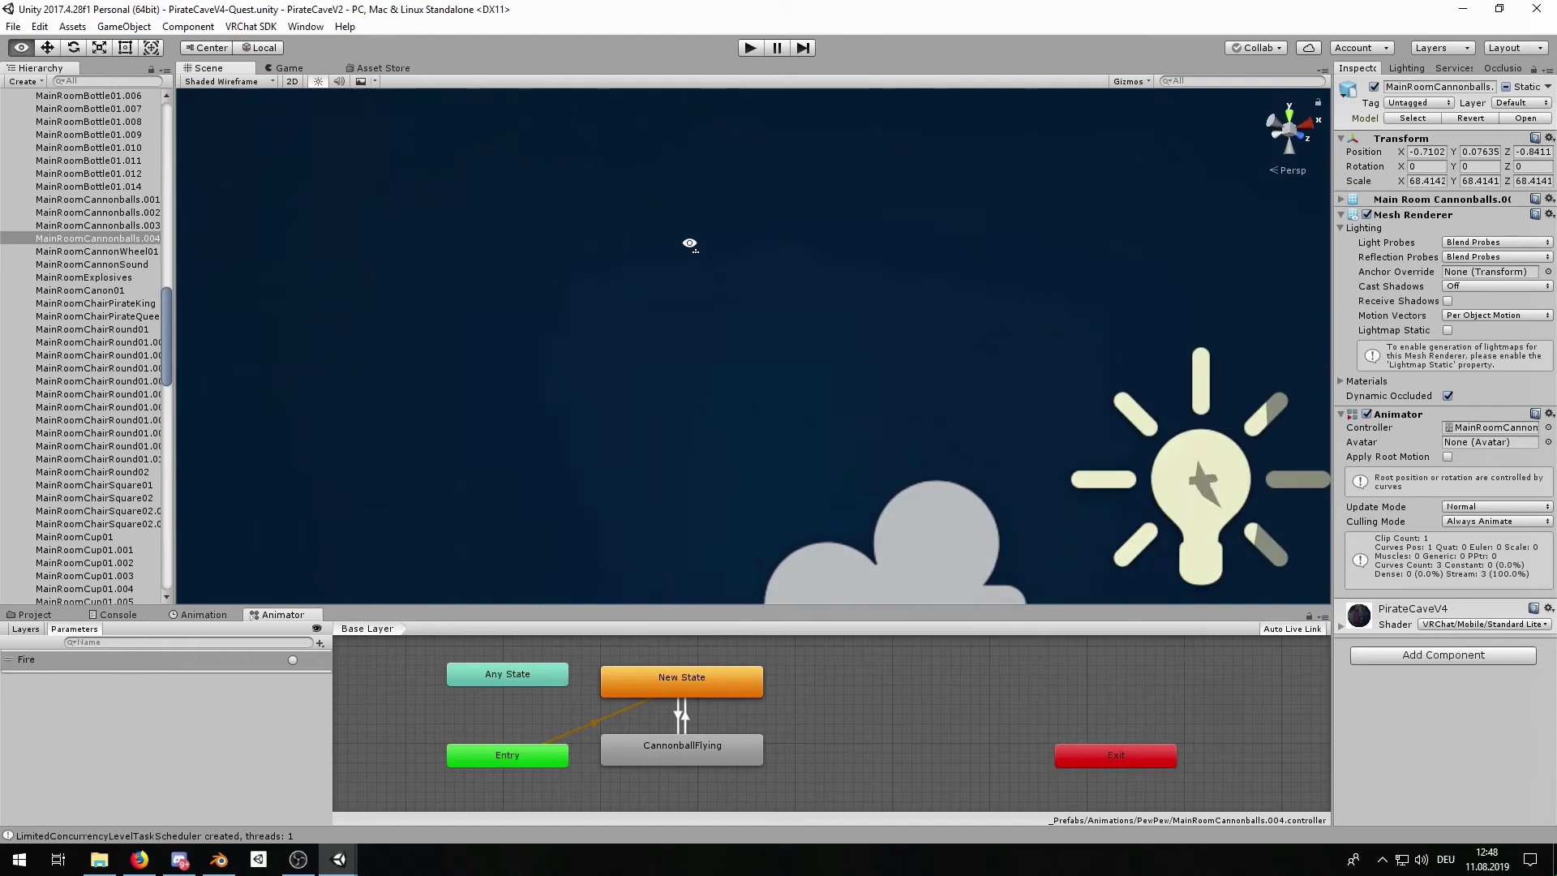
mouse_move(658, 390)
right_mouse_down()
mouse_move(757, 399)
mouse_move(271, 509)
right_mouse_up()
mouse_move(713, 463)
right_mouse_down()
mouse_move(632, 514)
mouse_move(848, 473)
mouse_move(743, 445)
mouse_move(877, 366)
mouse_move(962, 552)
mouse_move(1105, 528)
right_mouse_up()
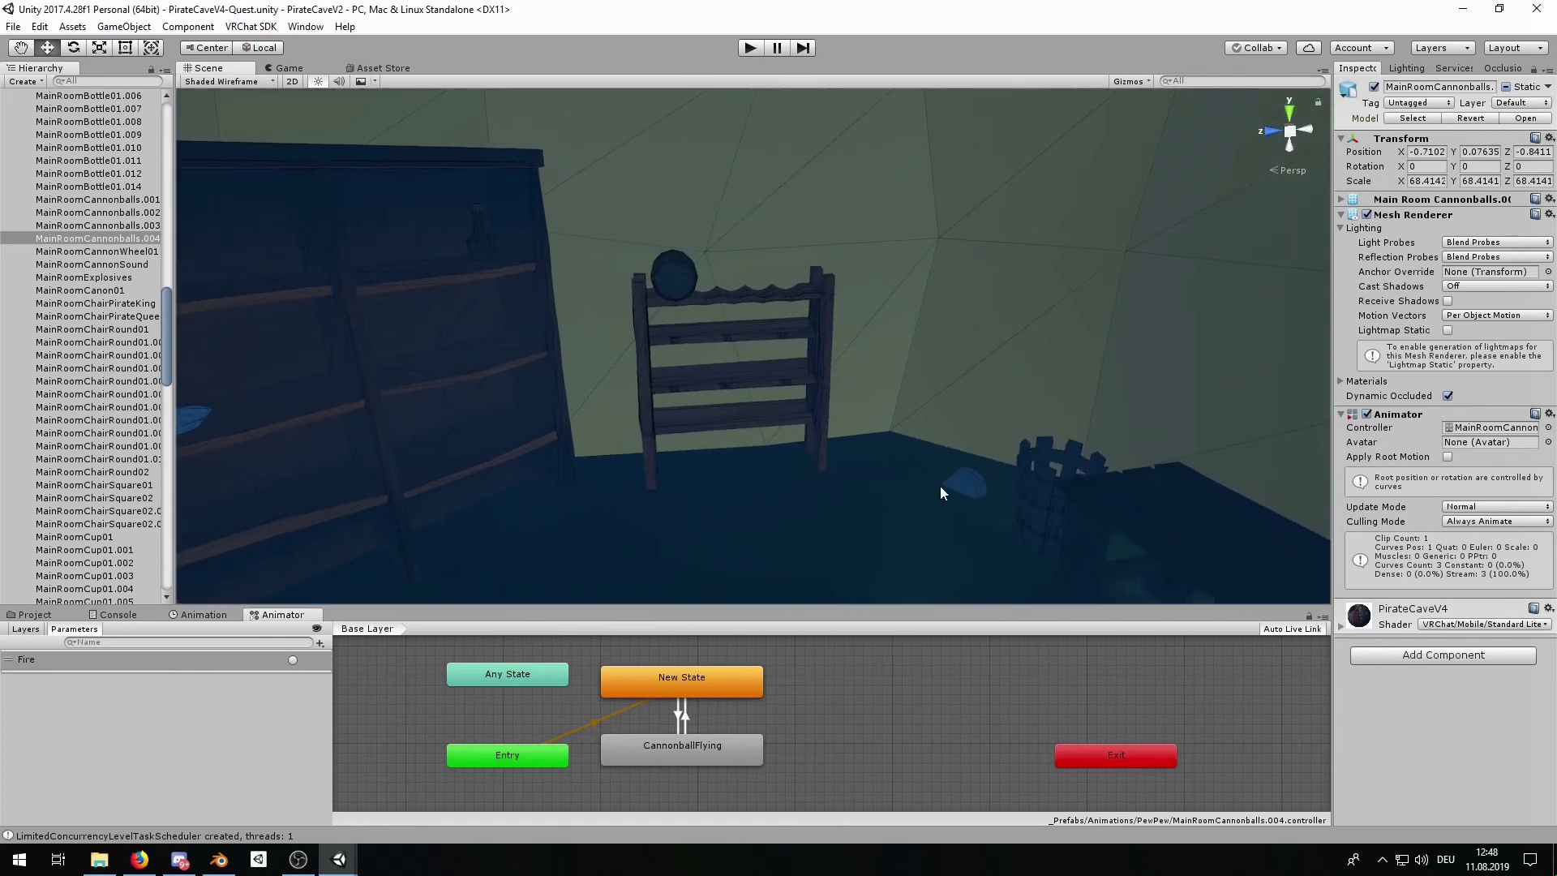